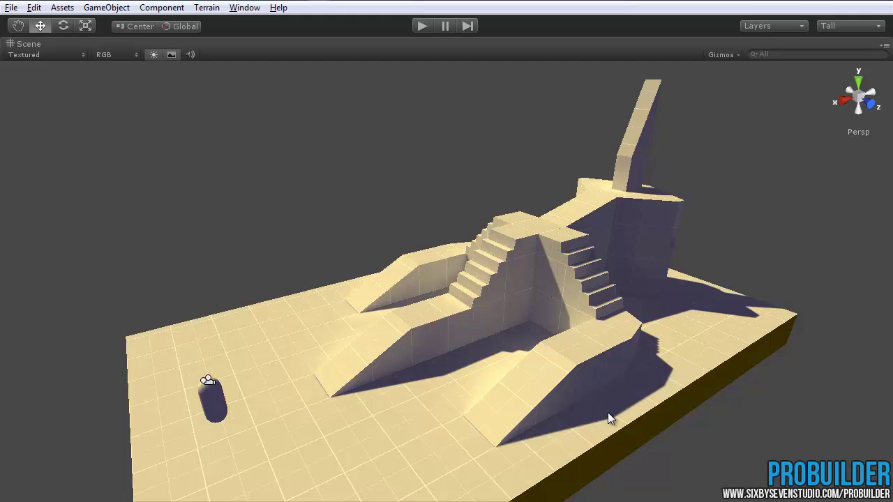
Test the level in play mode with the player capsule standing on the floor, and stop the test
alt+drag(607, 412, 417, 421)
alt+drag(238, 403, 251, 382)
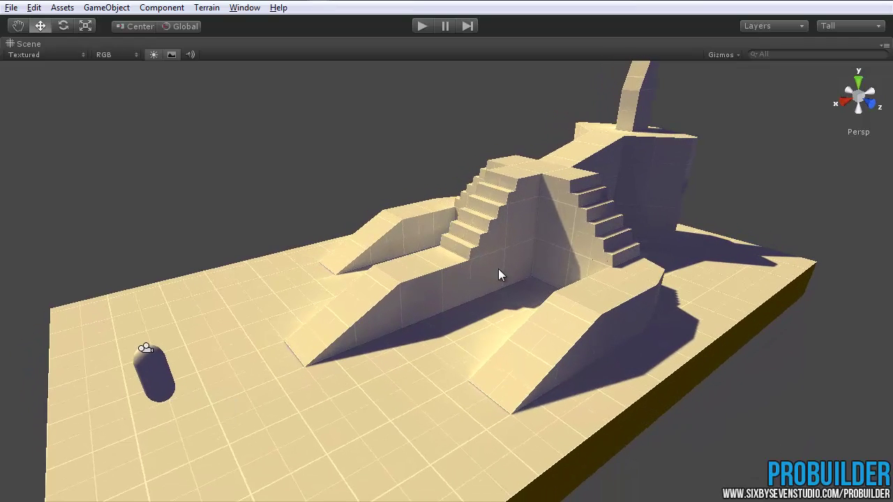
alt+drag(498, 269, 441, 140)
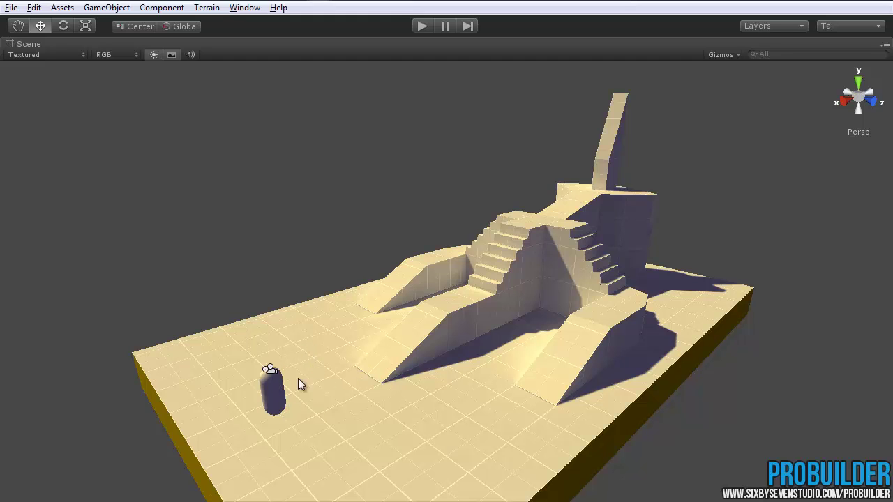
click(271, 370)
alt+drag(445, 418, 422, 398)
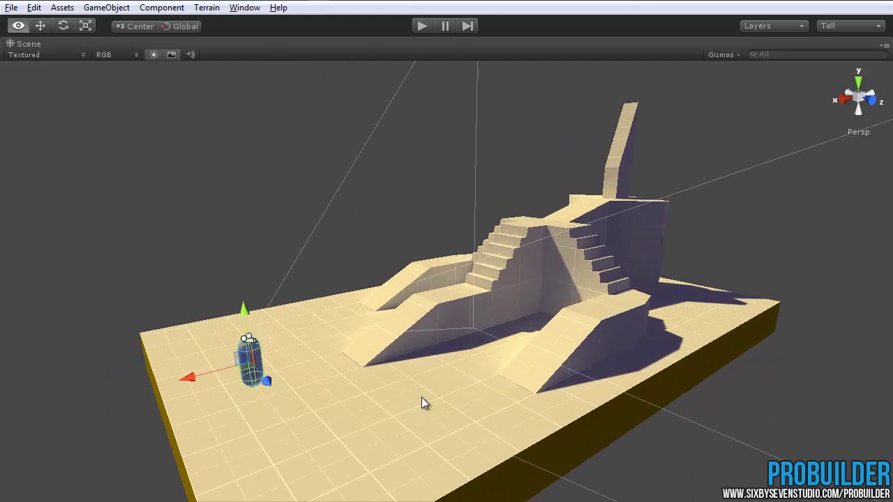
click(402, 132)
alt+drag(402, 132, 446, 245)
click(420, 30)
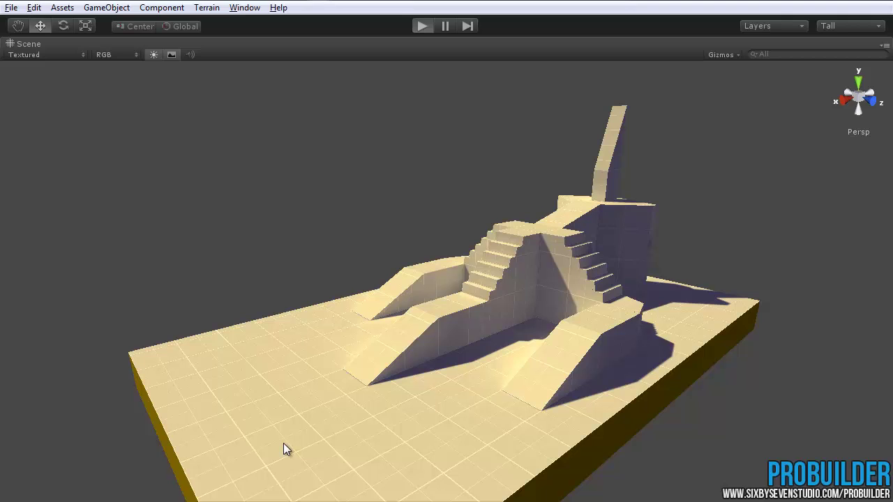
click(423, 26)
alt+drag(346, 404, 345, 428)
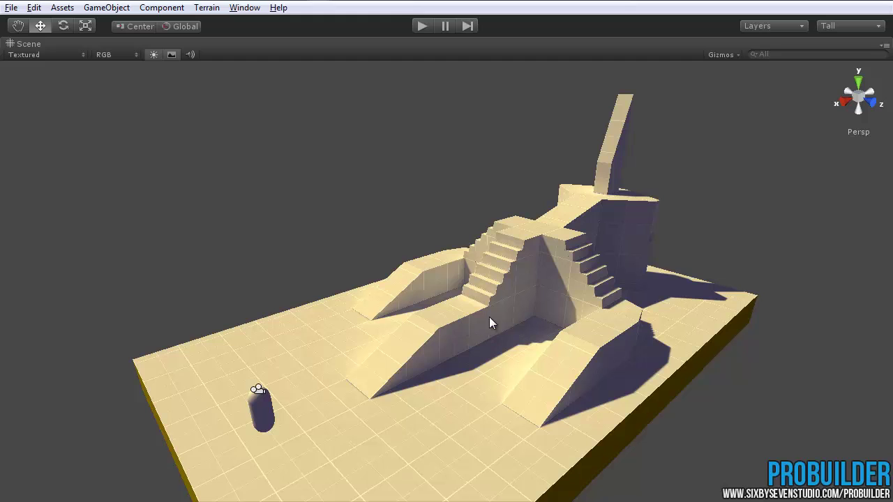
alt+drag(470, 346, 462, 324)
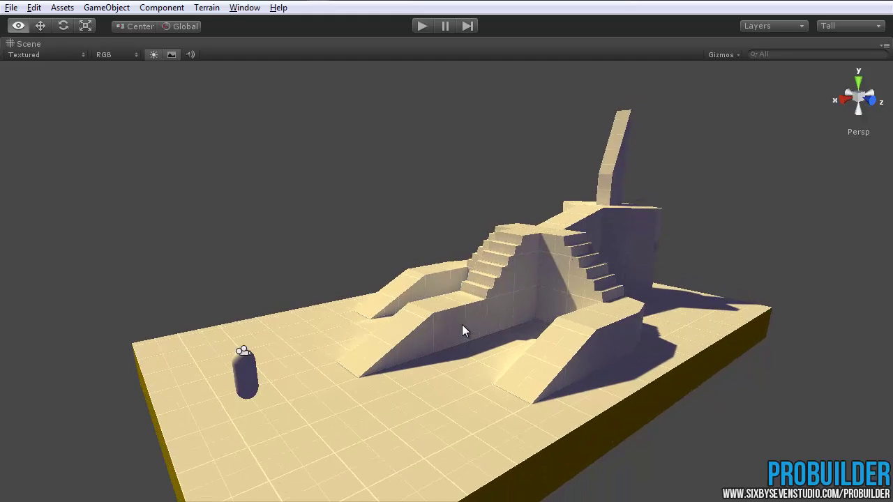
scroll(459, 337, up, 3)
middle_drag(470, 352, 466, 354)
mouse_move(466, 354)
alt+mouse_down()
mouse_move(450, 372)
mouse_move(458, 360)
alt+mouse_up()
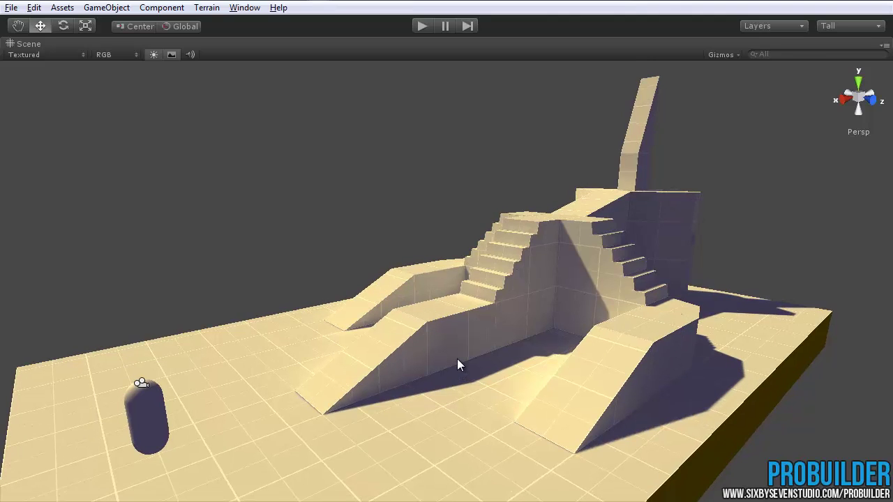
alt+drag(539, 351, 558, 348)
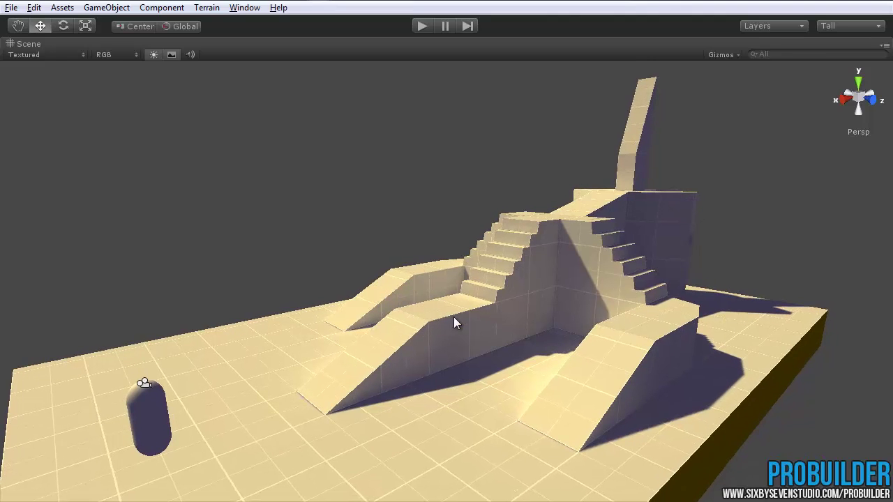
mouse_move(470, 327)
alt+mouse_down()
mouse_move(478, 346)
mouse_move(468, 338)
alt+mouse_up()
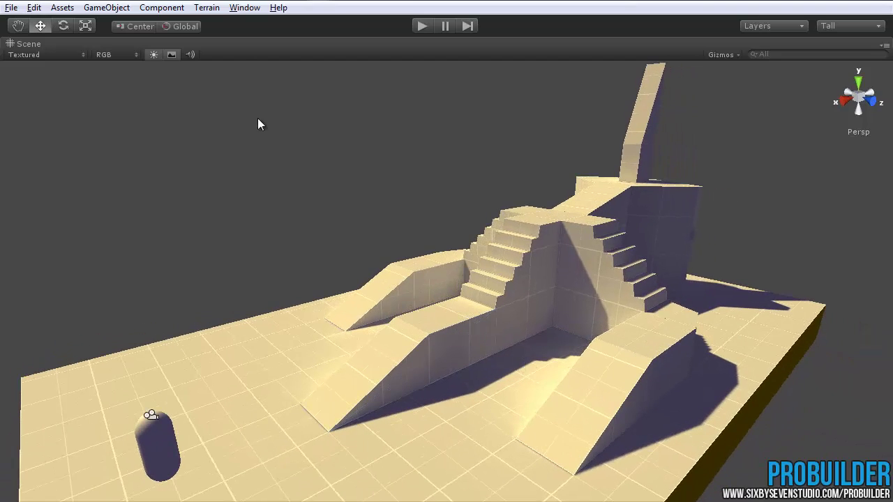
Open the ProBuilder (v1.6.4) window and activate ProBuilder
click(238, 12)
mouse_move(283, 82)
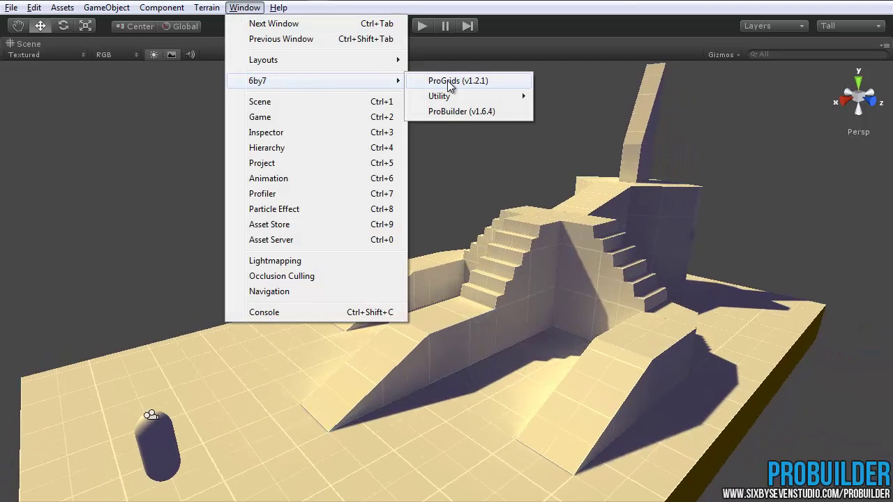
click(462, 112)
alt+drag(266, 321, 266, 286)
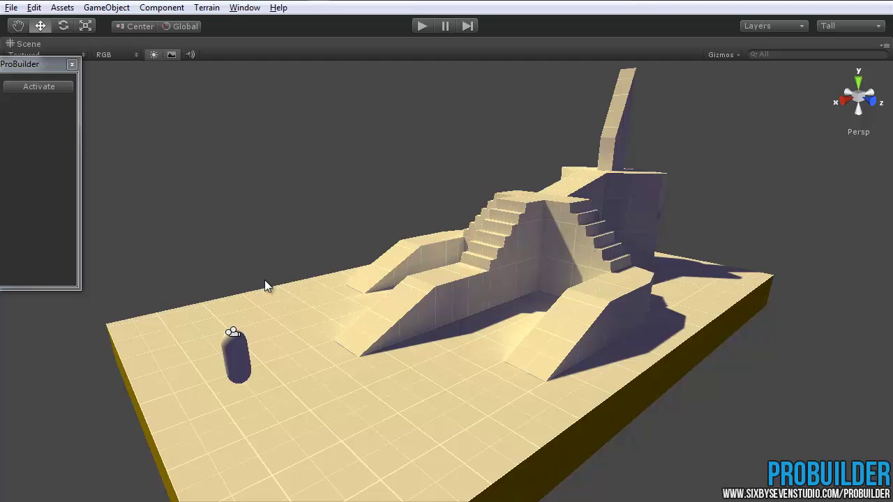
click(54, 87)
Enable the collider on the level's large floor box
alt+drag(364, 339, 352, 362)
click(331, 322)
alt+drag(331, 322, 339, 305)
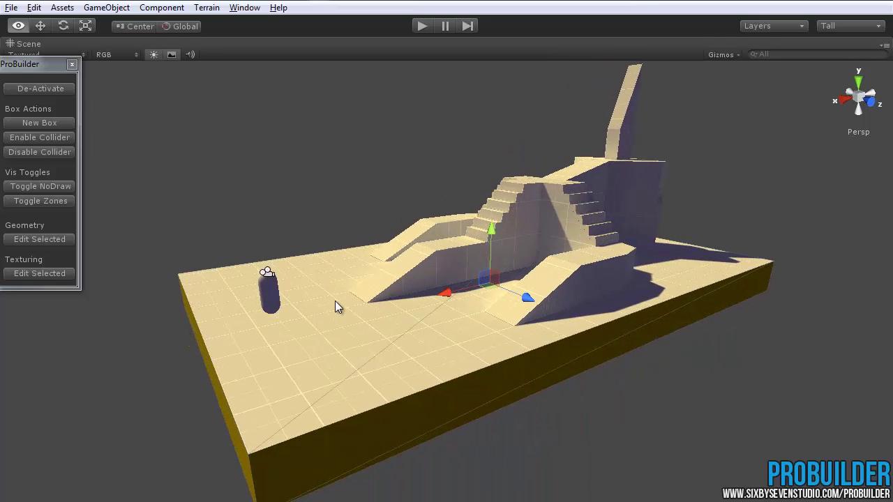
click(39, 138)
Select the three ramps in front of the stairs together and enable their colliders
alt+drag(411, 349, 472, 339)
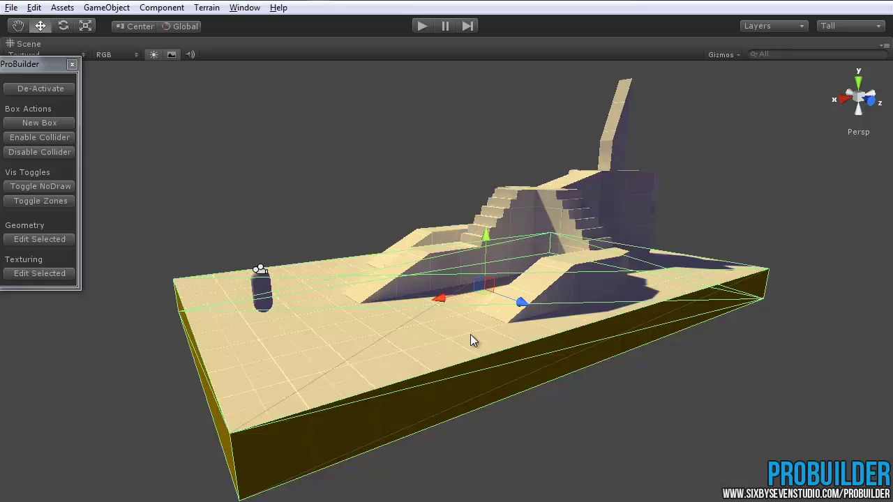
scroll(464, 328, up, 5)
alt+drag(429, 238, 531, 345)
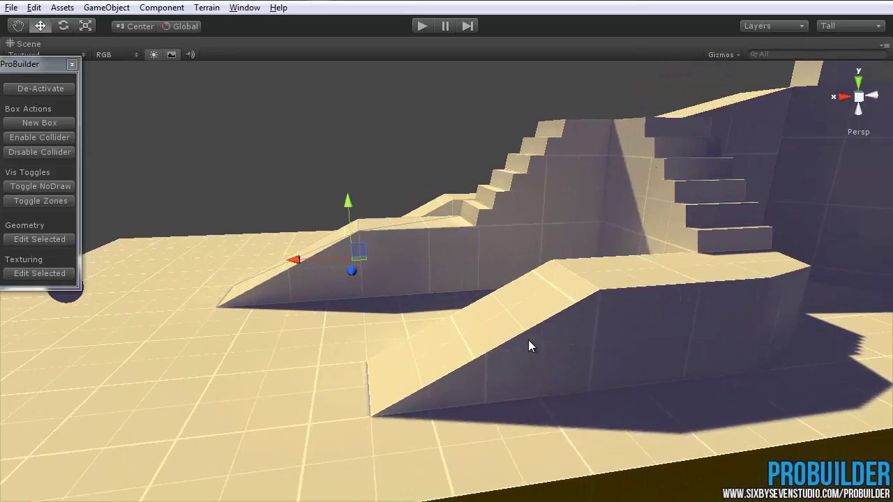
shift+click(376, 262)
alt+drag(377, 262, 396, 303)
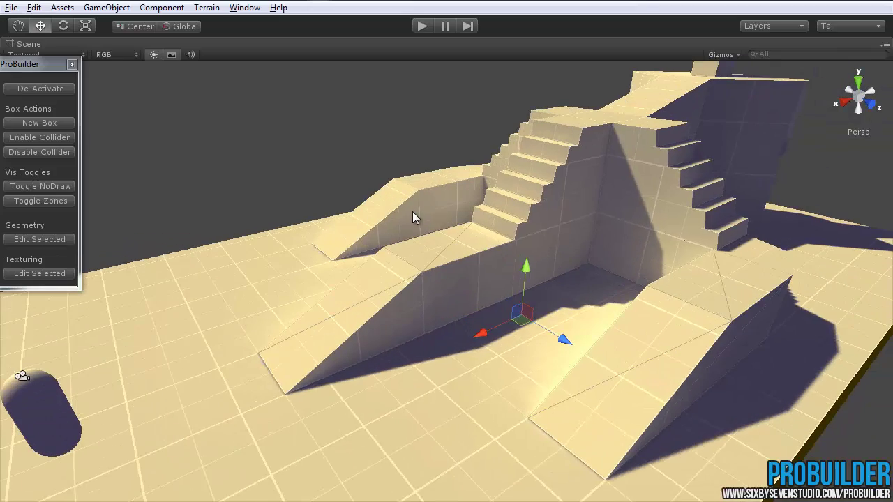
shift+click(409, 212)
click(46, 139)
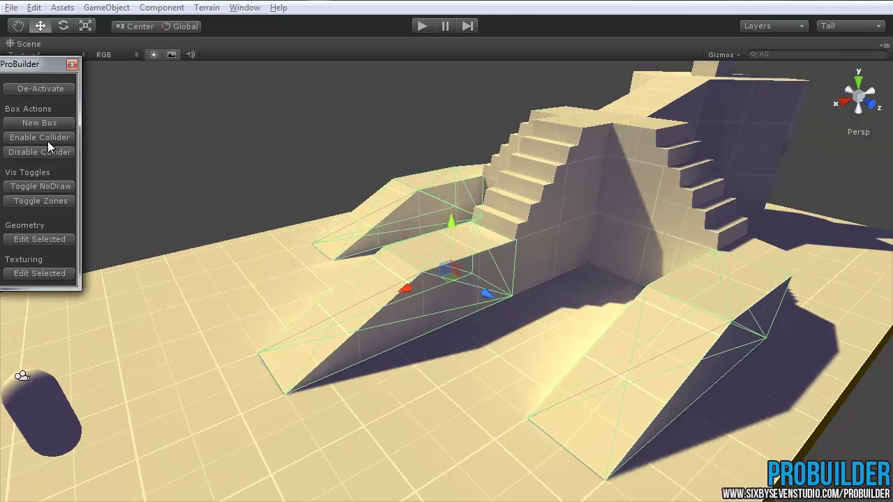
Select all of the level geometry, including the stairs and rear tower, and enable colliders on every piece
alt+drag(328, 251, 544, 310)
alt+drag(425, 281, 381, 137)
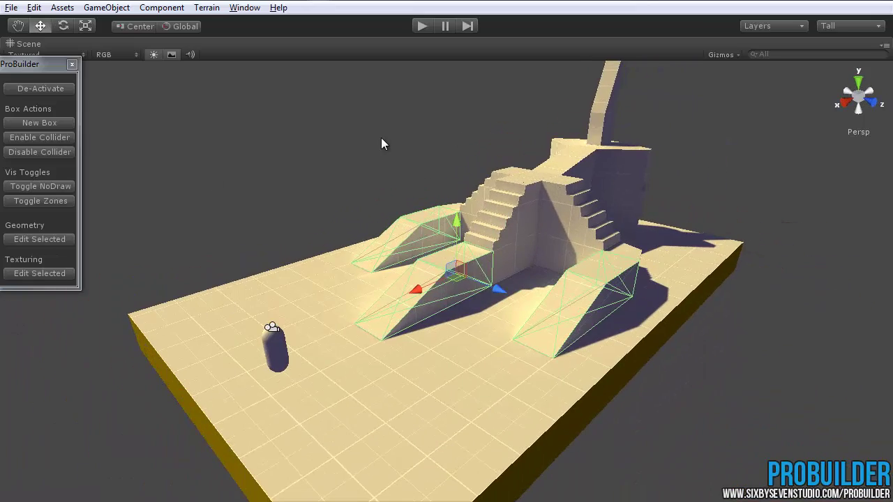
click(446, 196)
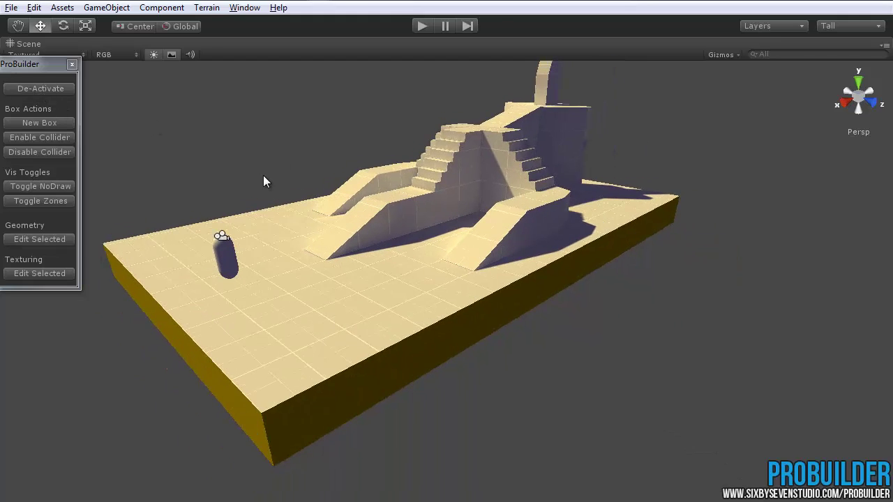
middle_drag(260, 171, 315, 226)
scroll(315, 225, up, 3)
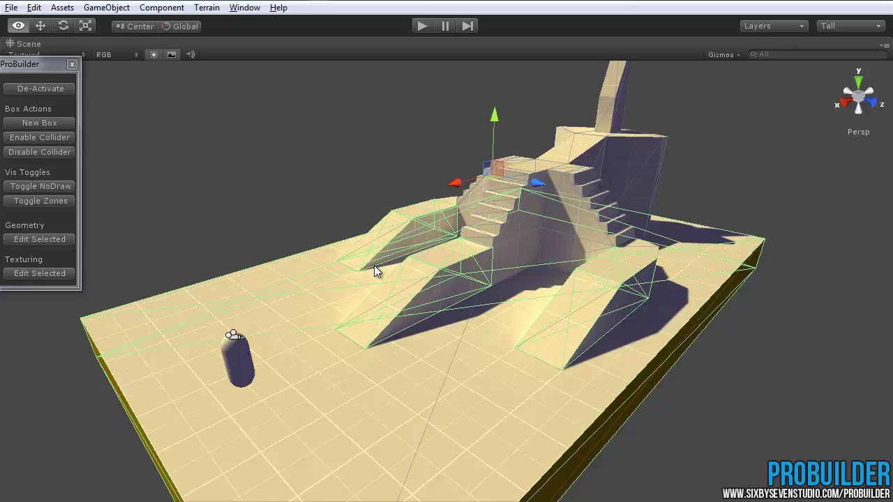
alt+drag(374, 267, 255, 303)
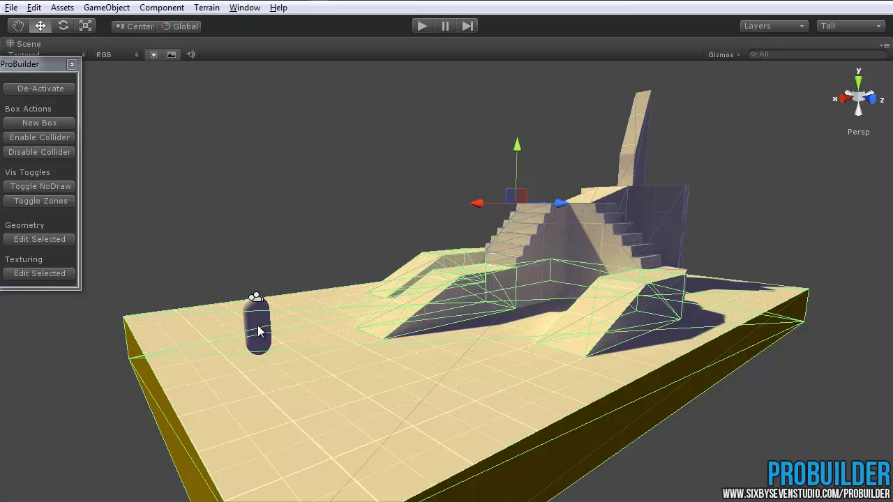
alt+drag(337, 190, 361, 213)
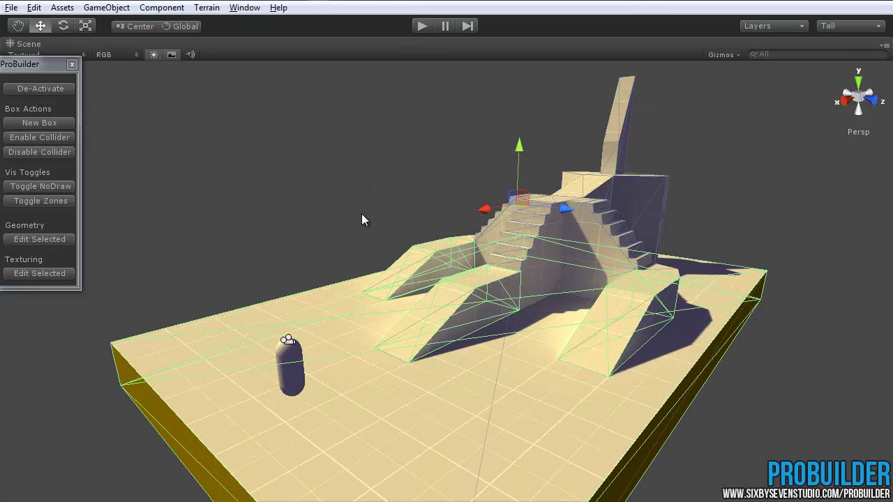
alt+drag(404, 272, 412, 281)
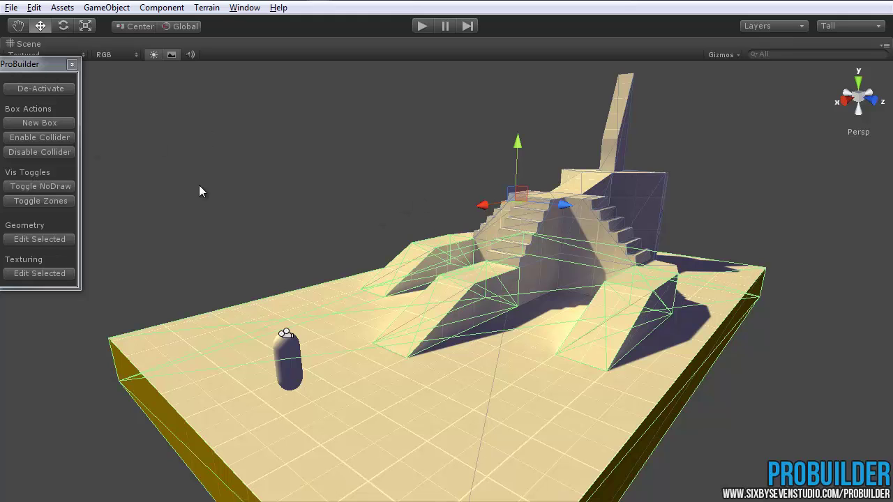
alt+drag(199, 185, 410, 276)
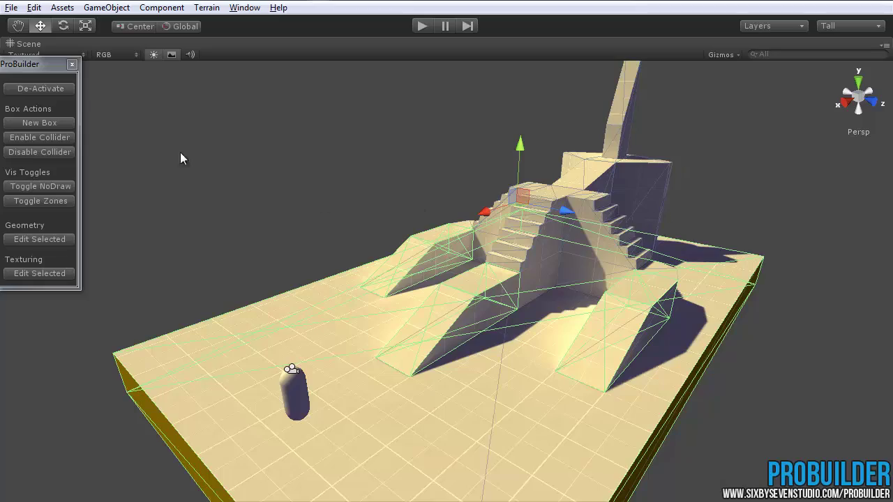
click(55, 138)
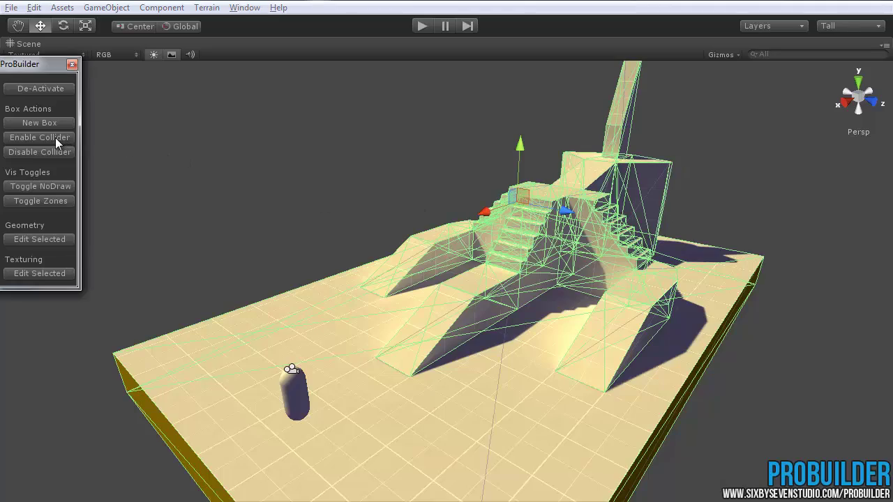
Disable the colliders on all selected level pieces and enable them again
alt+drag(357, 174, 189, 220)
click(40, 152)
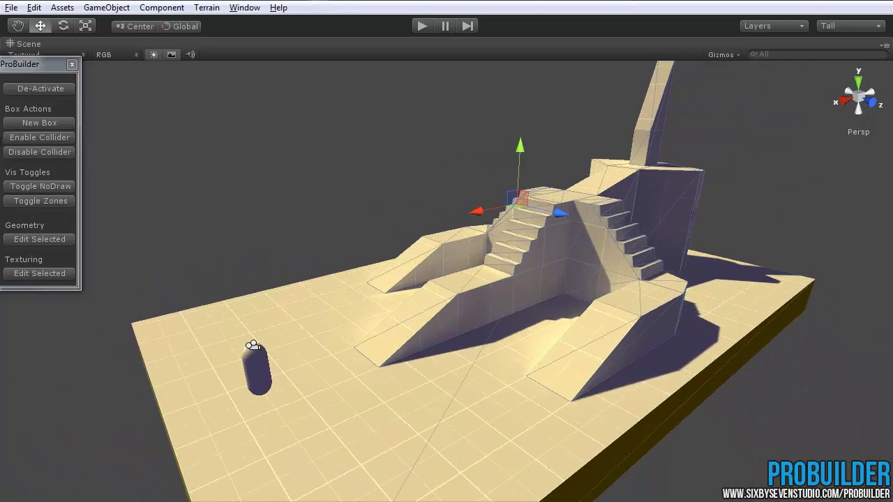
click(35, 139)
Deselect the level geometry and play-test the level, walking the player up the ramps and stairs to check the colliders
alt+drag(261, 275, 288, 262)
click(285, 208)
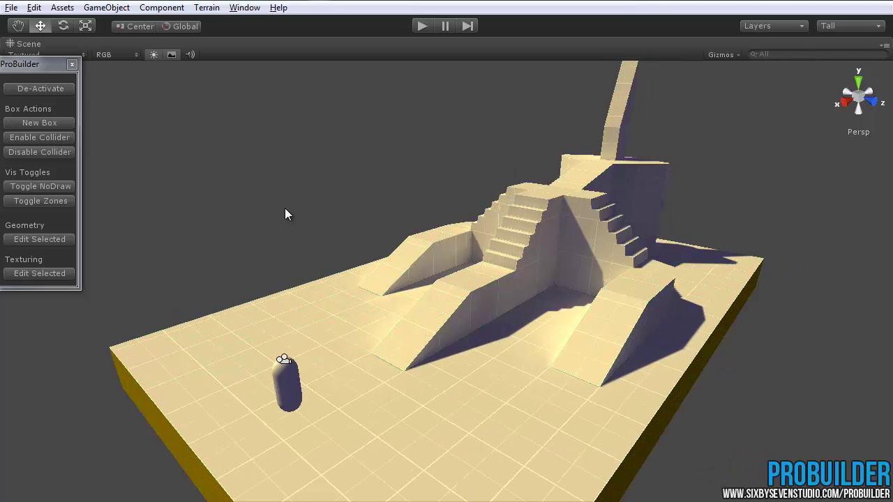
click(421, 26)
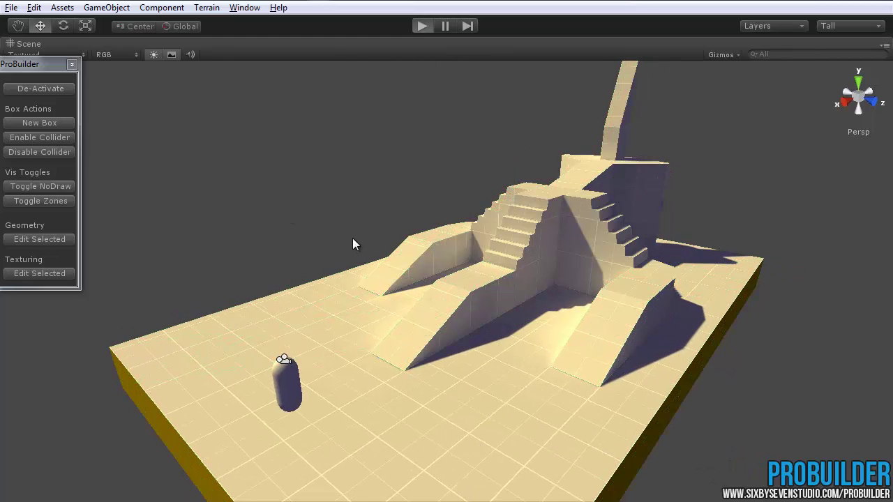
key(w)
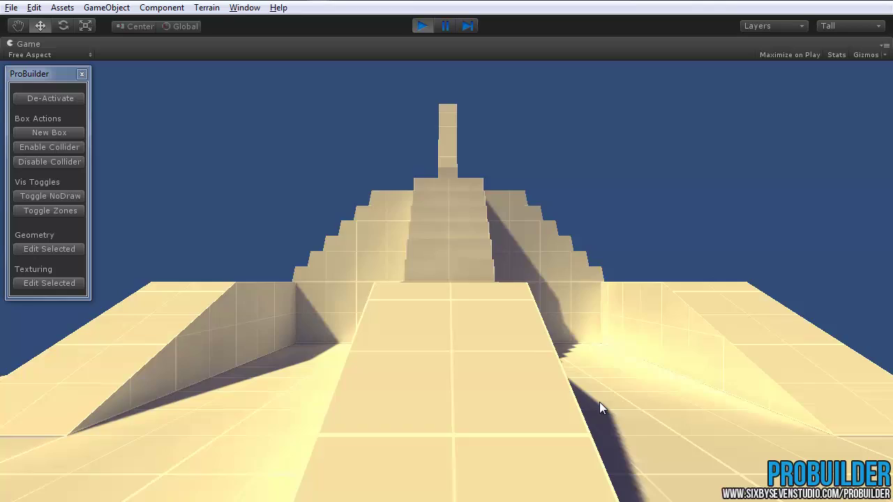
key(w)
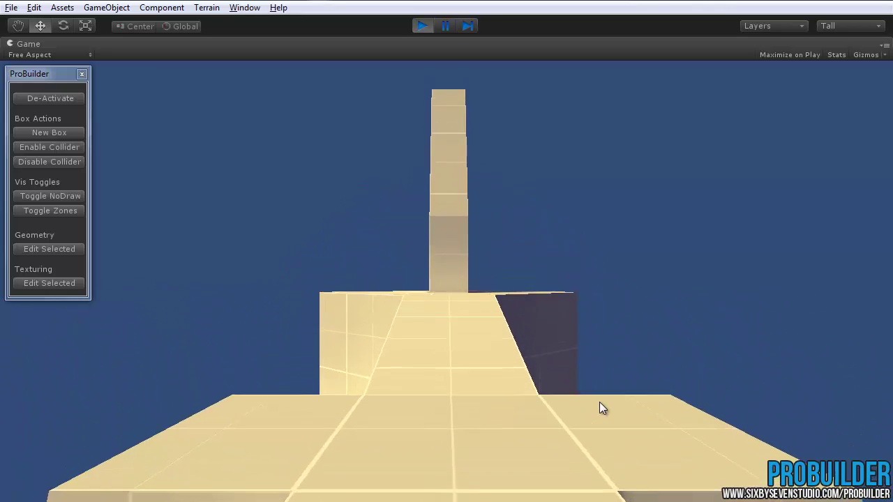
key(w)
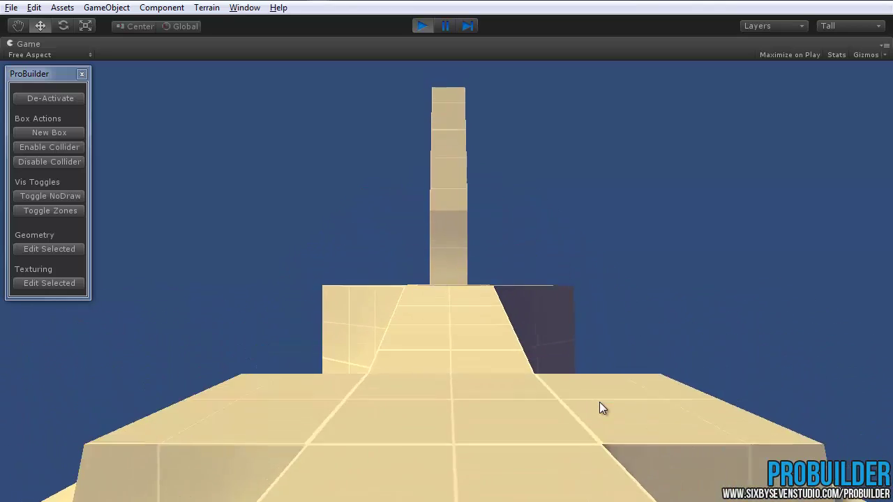
key(w)
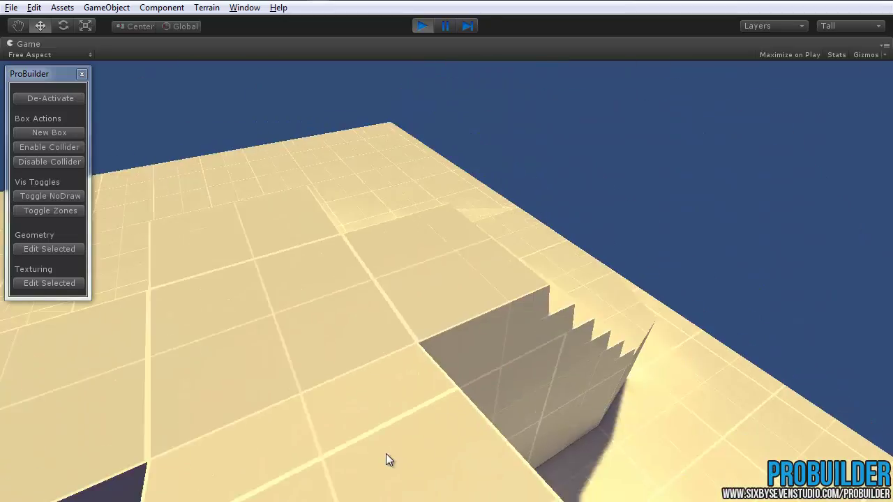
key(w)
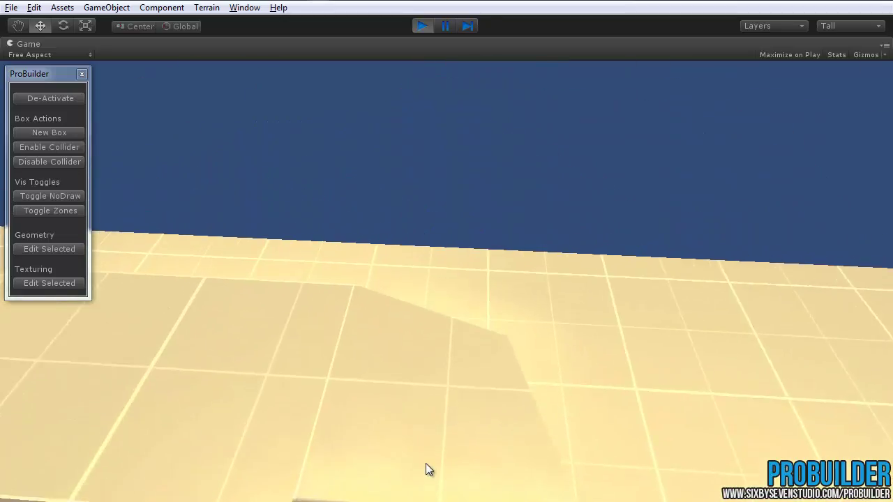
key(w)
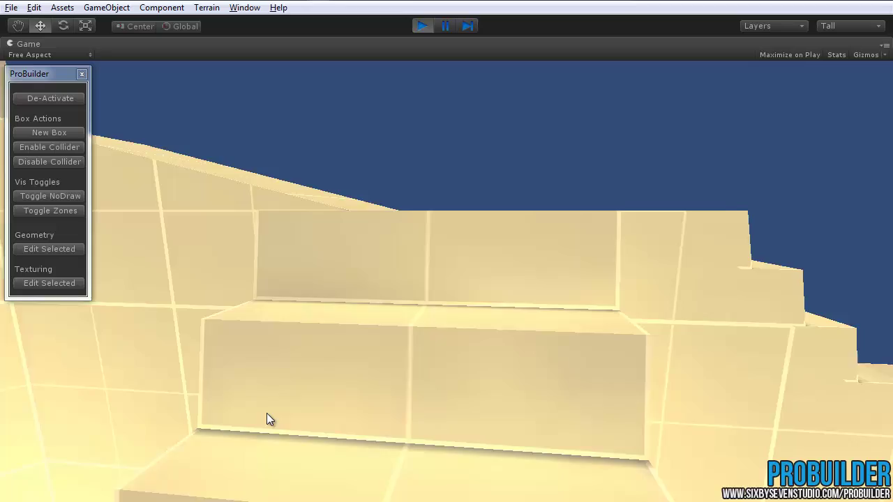
key(w)
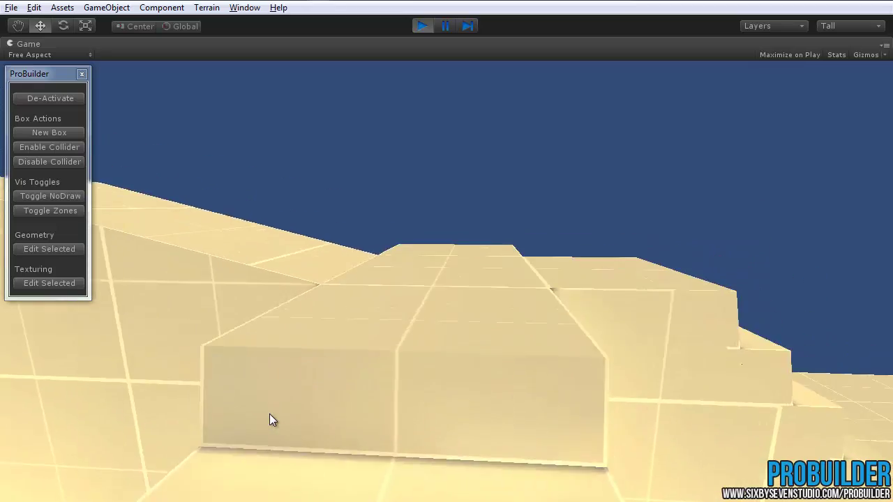
key(w)
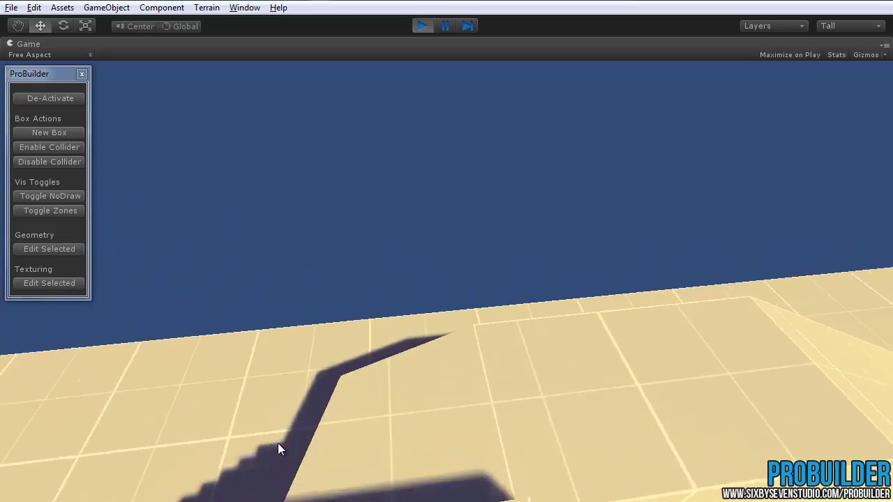
Walk the player across the floor and around the ramps to check movement on the colliders
key(w)
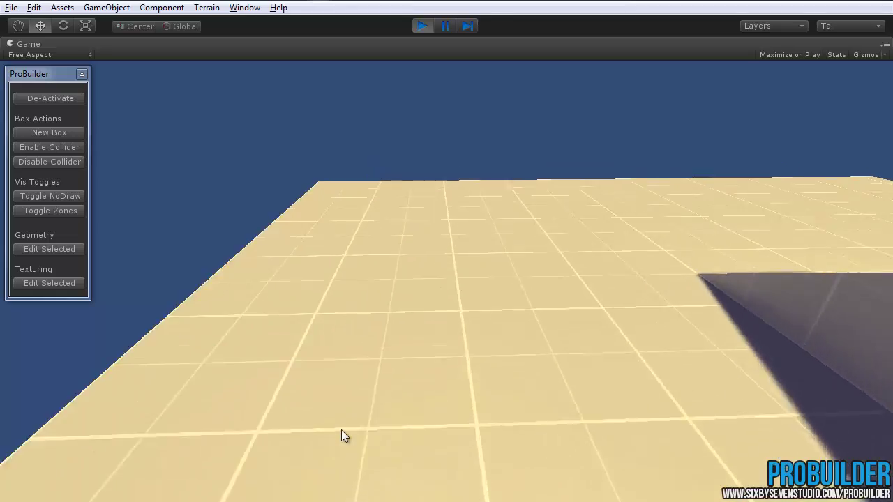
key(a)
key(w)
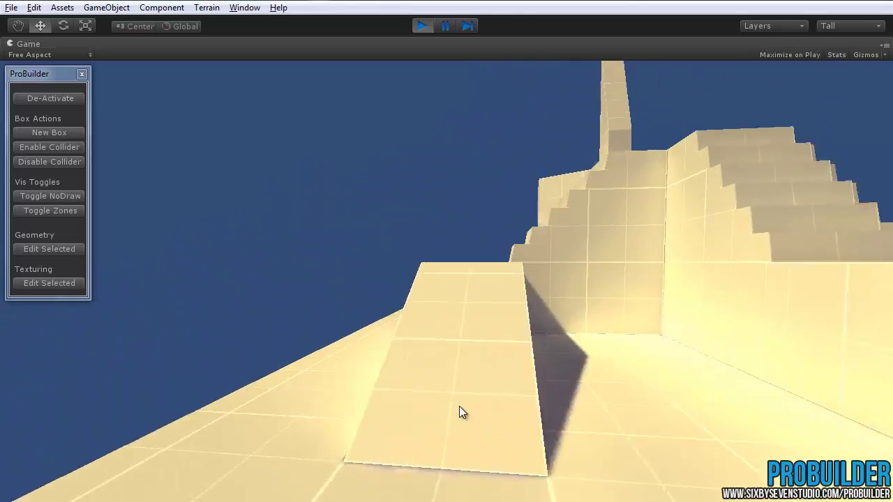
key(s)
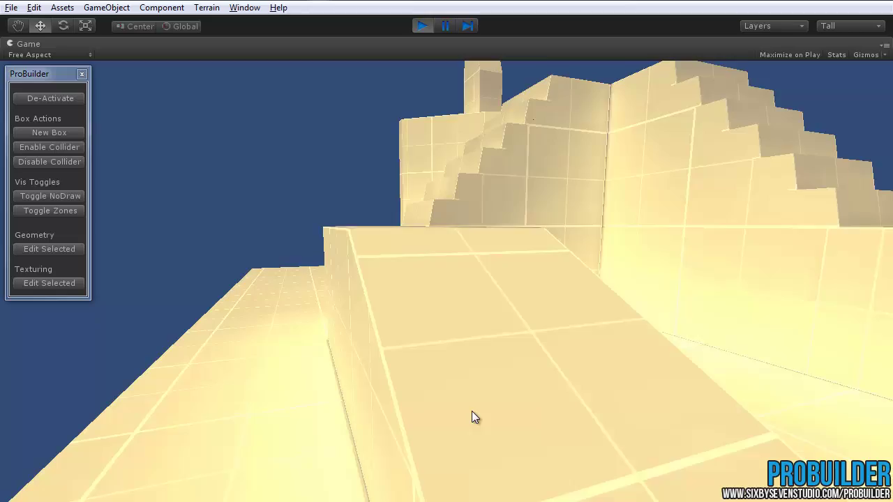
key(d)
key(d)
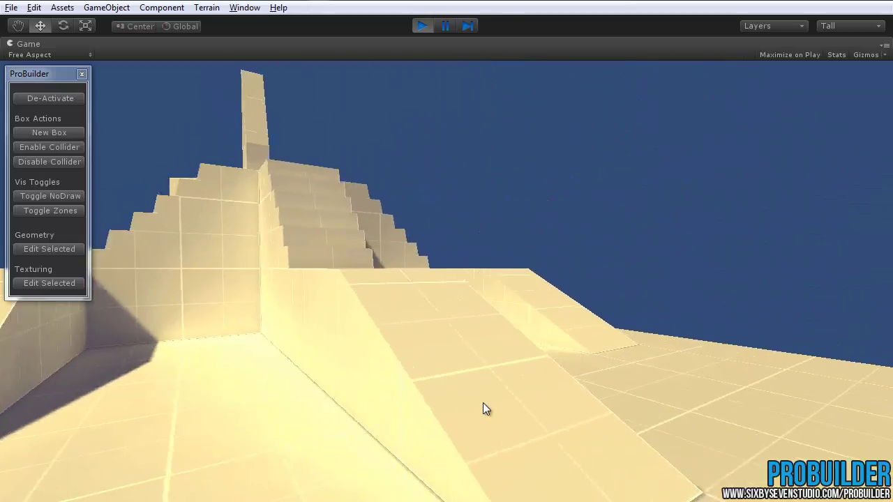
key(s)
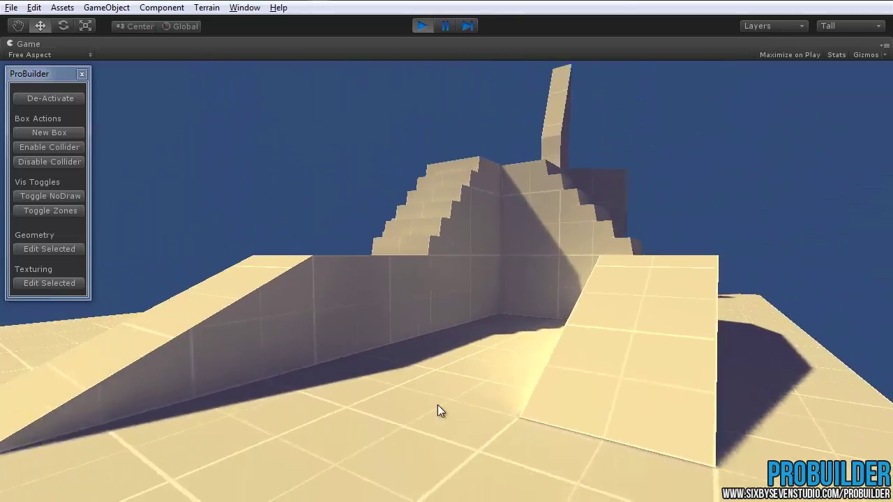
key(a)
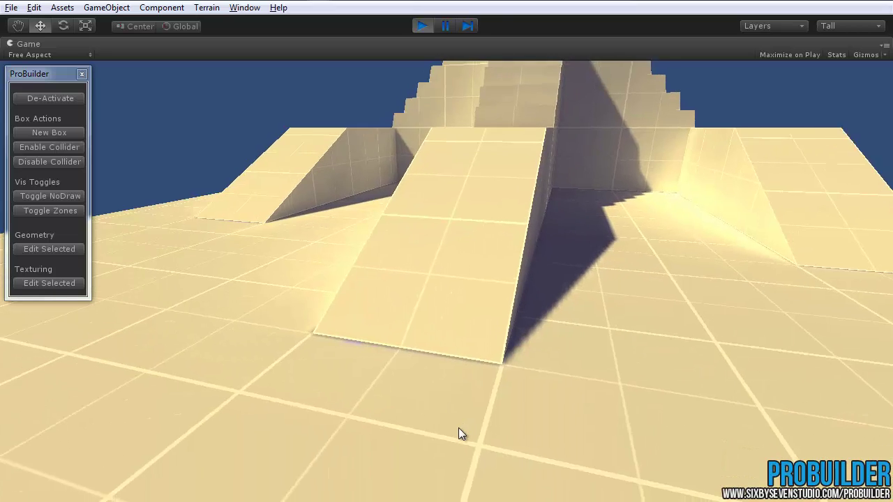
key(d)
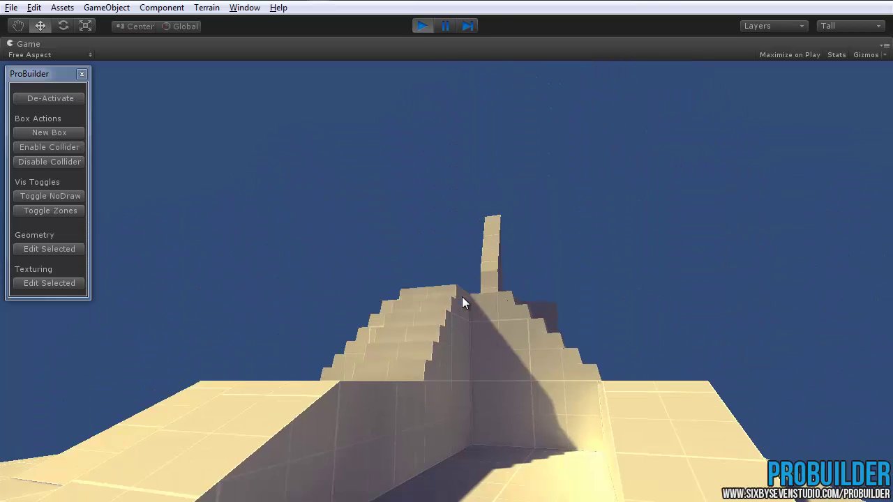
Stop the play-test and return to the maximized scene view
click(423, 26)
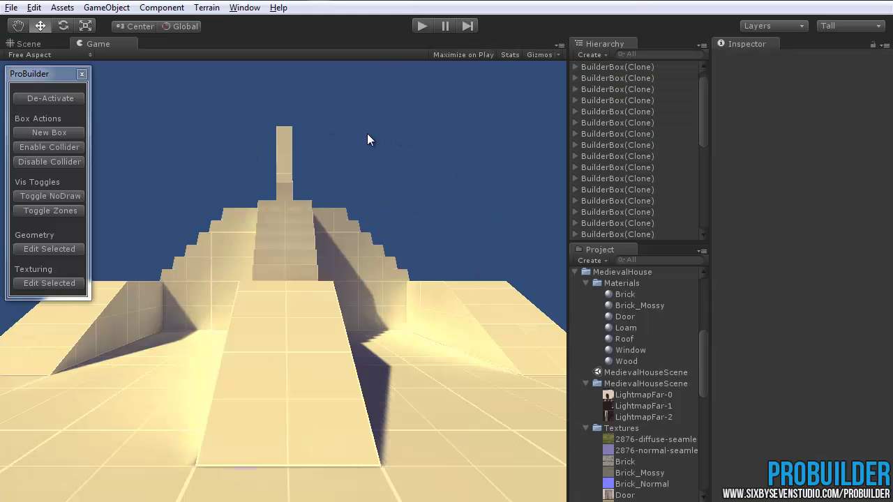
click(43, 47)
key(space)
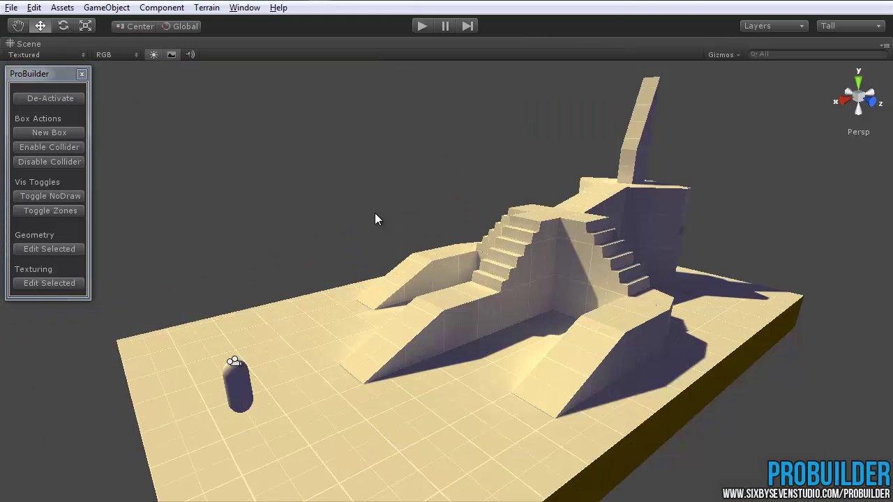
Select all six steps of the middle staircase together, from the lowest one up to the landing
alt+drag(374, 213, 463, 211)
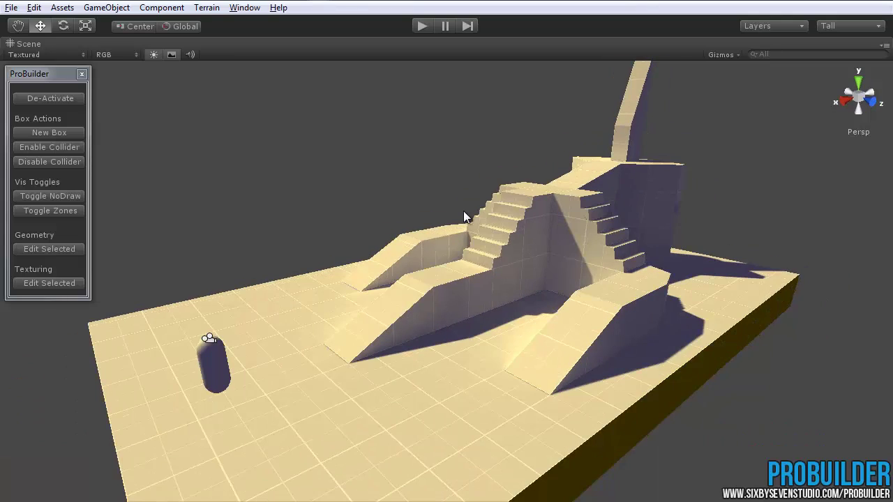
scroll(516, 255, up, 5)
middle_drag(528, 246, 514, 276)
scroll(514, 276, up, 2)
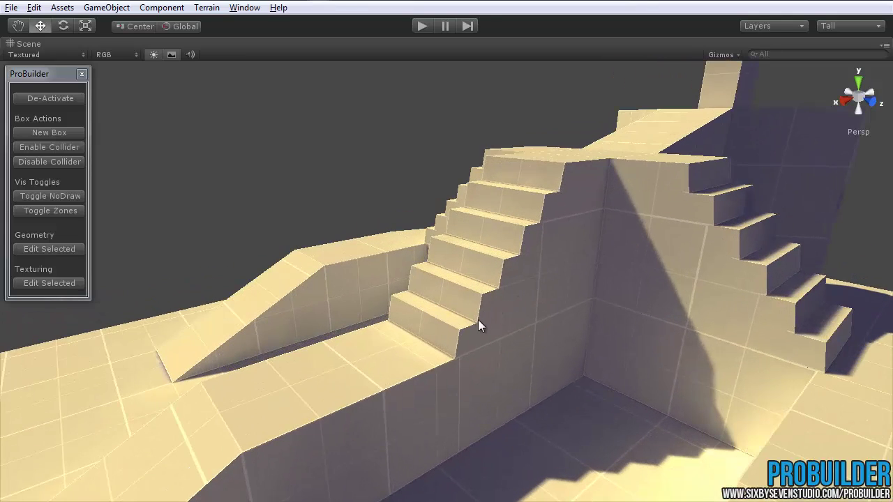
click(453, 328)
alt+drag(453, 328, 512, 340)
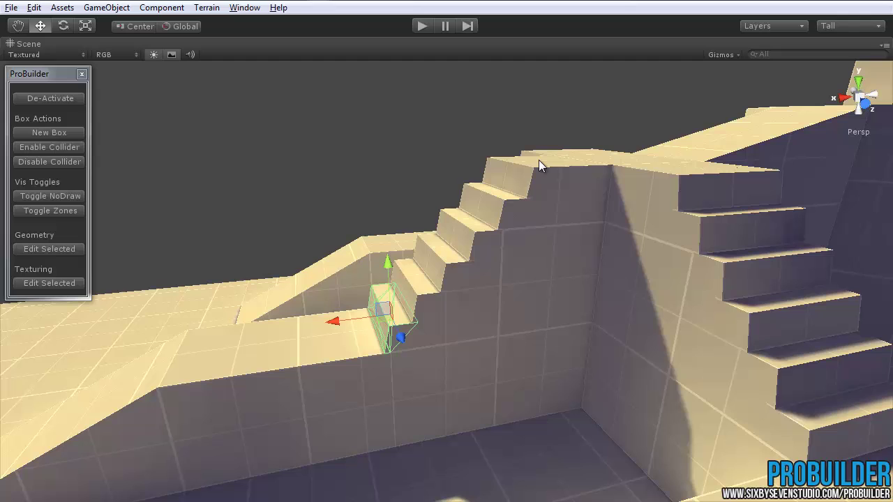
alt+drag(540, 159, 514, 245)
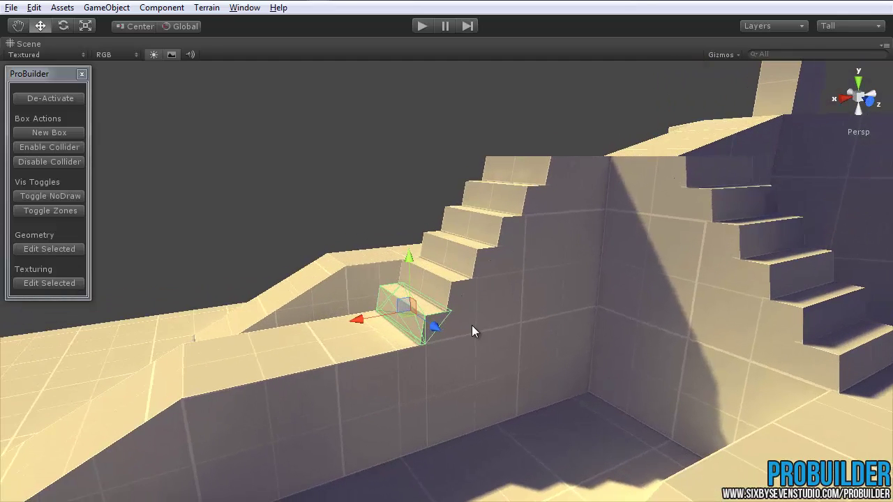
scroll(471, 325, up, 3)
shift+click(447, 268)
shift+click(484, 219)
middle_drag(614, 187, 573, 255)
scroll(573, 256, down, 3)
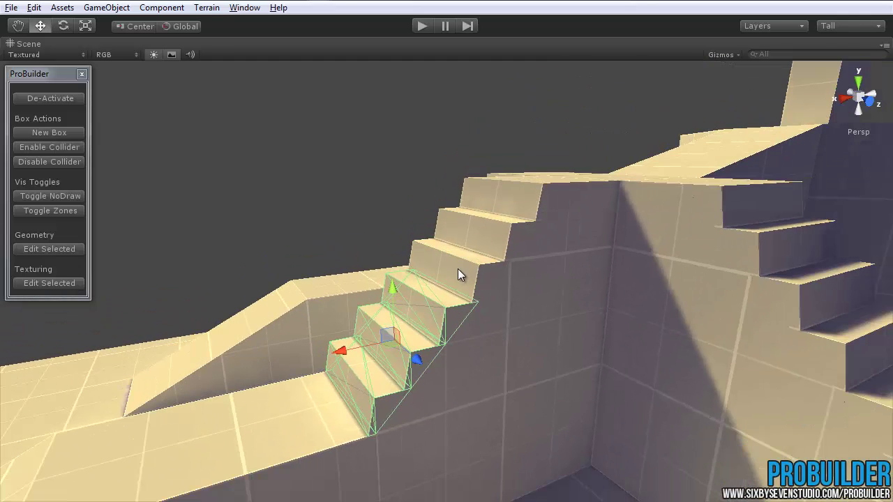
shift+click(458, 269)
shift+click(497, 230)
shift+click(508, 200)
Add every step of the two side staircases to the selection
alt+drag(471, 258, 651, 243)
shift+click(754, 237)
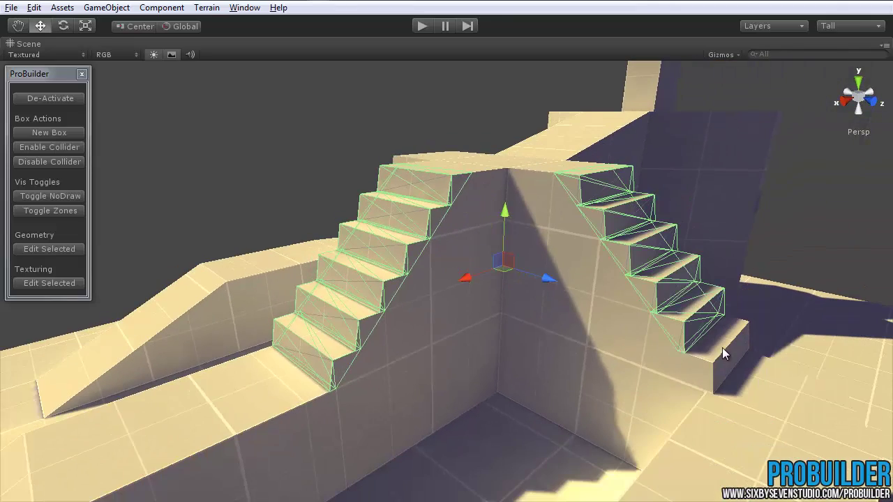
alt+drag(722, 348, 479, 290)
shift+click(365, 269)
alt+drag(365, 269, 413, 294)
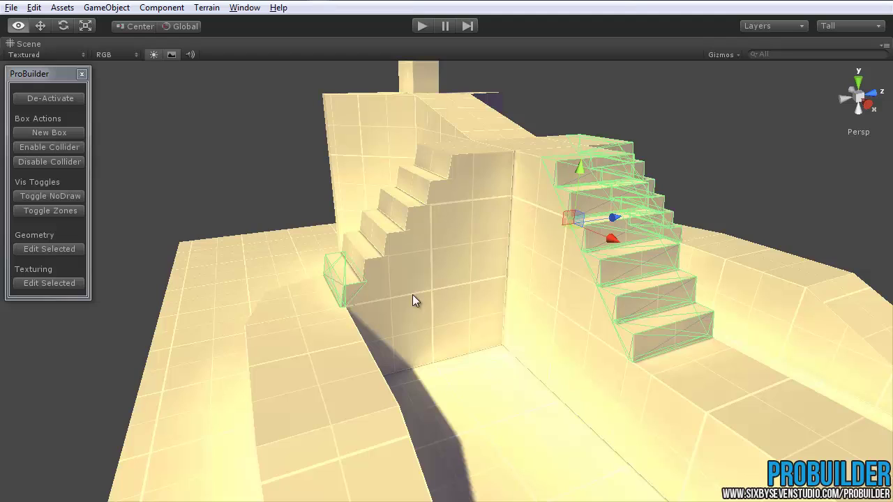
shift+click(359, 260)
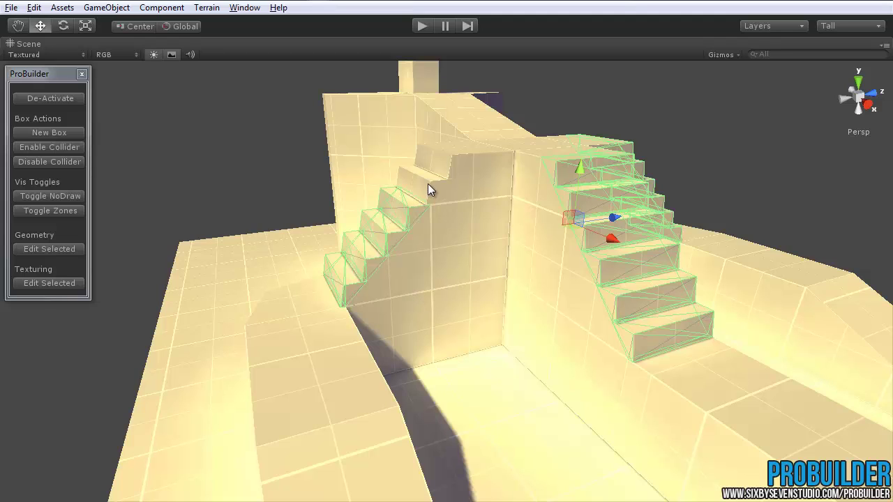
shift+click(446, 171)
Disable the colliders on all selected stair steps and inspect the middle staircase up close
alt+drag(702, 259, 354, 269)
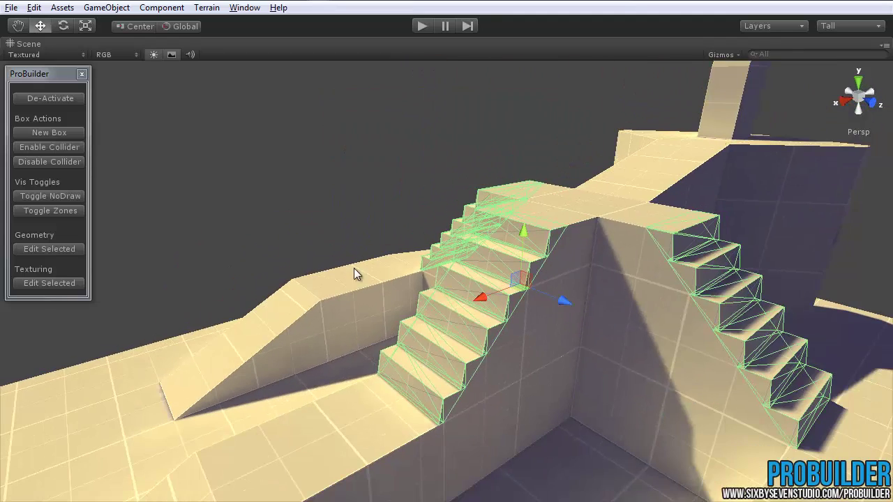
click(57, 163)
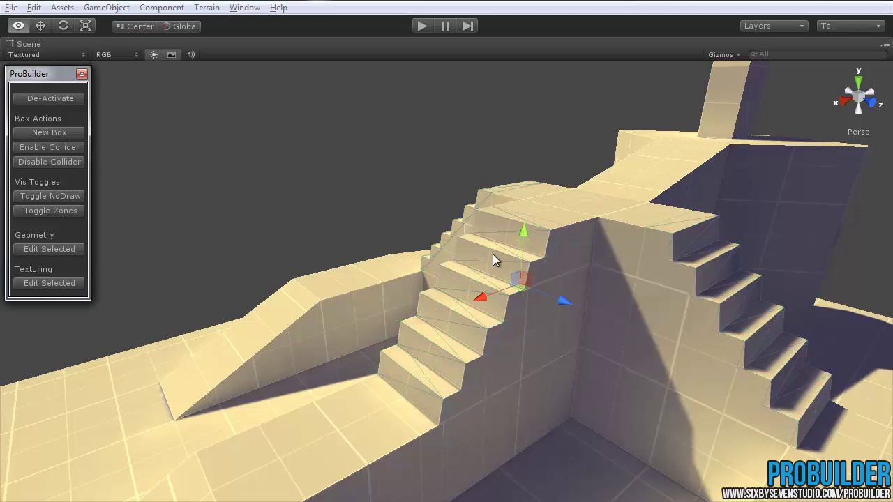
alt+drag(492, 254, 494, 236)
middle_drag(396, 314, 406, 317)
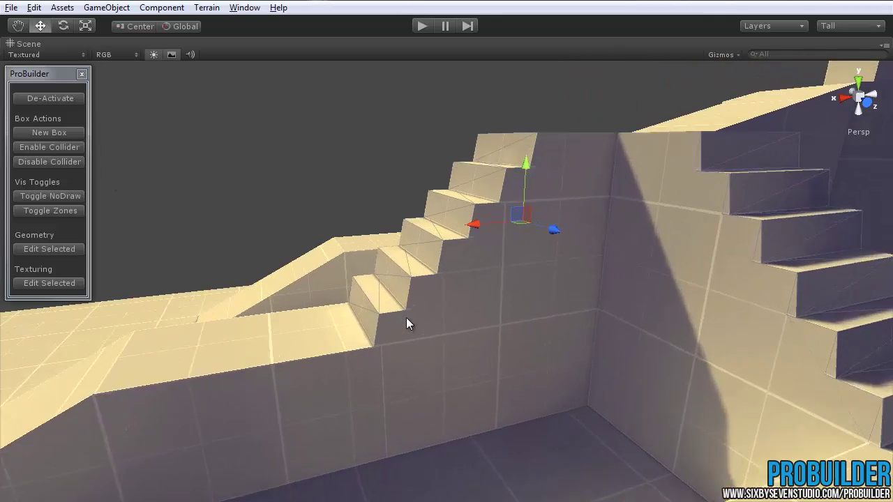
scroll(404, 314, up, 3)
alt+drag(320, 267, 339, 275)
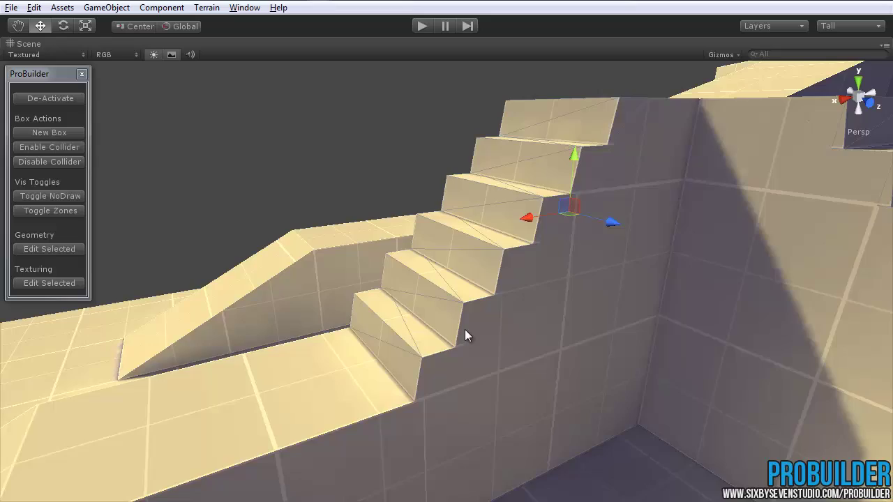
scroll(464, 329, down, 2)
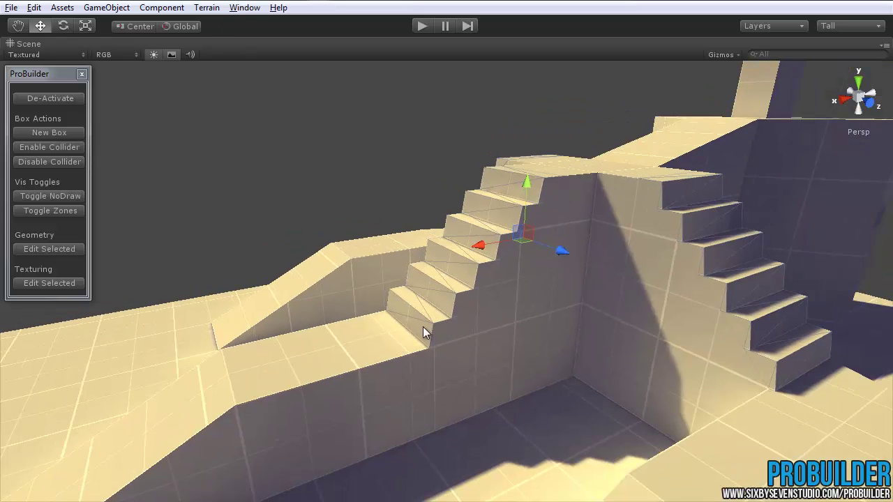
Select the lowest step of the middle staircase, open the Grid snapping tools and place them clear of the stairs
click(423, 325)
click(244, 7)
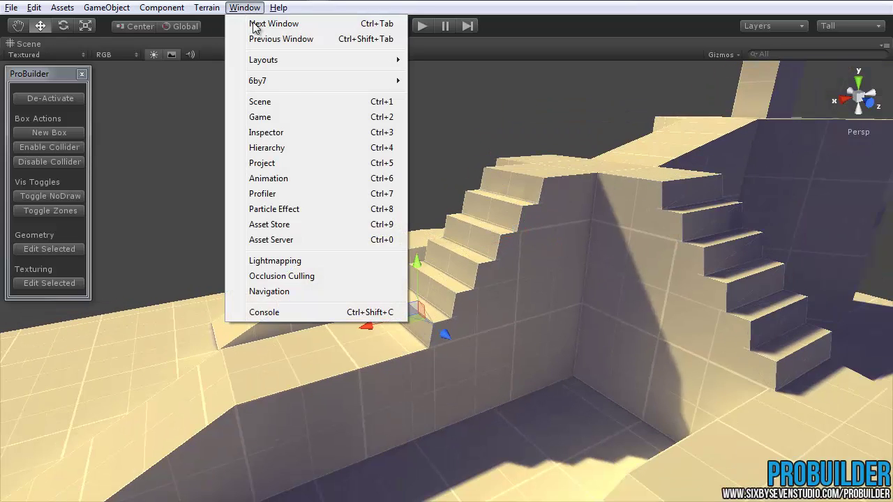
mouse_move(283, 81)
click(450, 81)
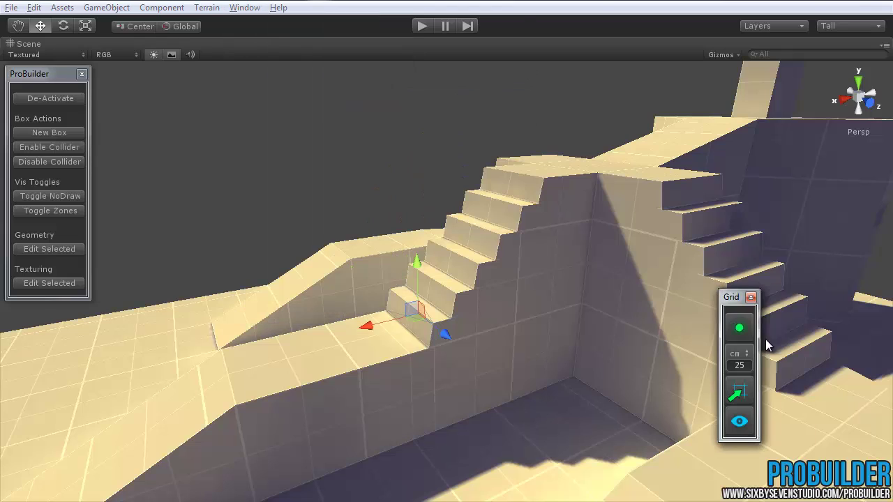
click(740, 328)
drag(731, 297, 856, 346)
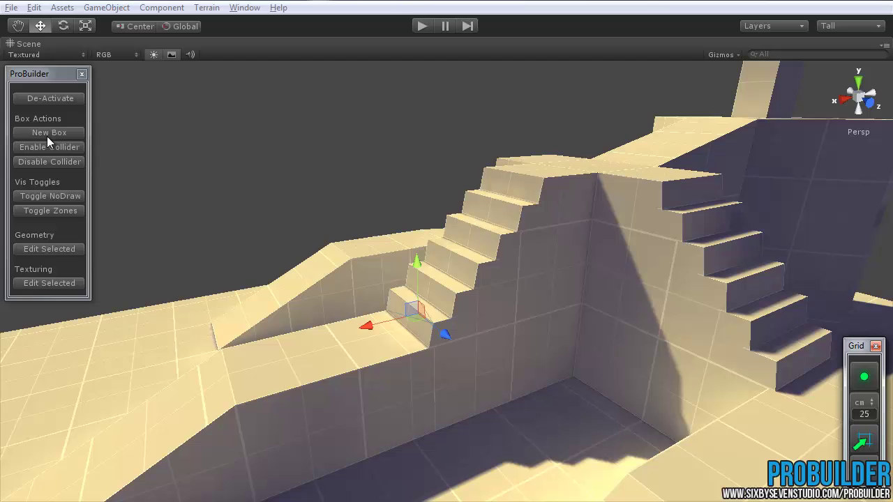
Create a new box and move it along X so its front edge meets the foot of the middle staircase
alt+drag(104, 165, 381, 228)
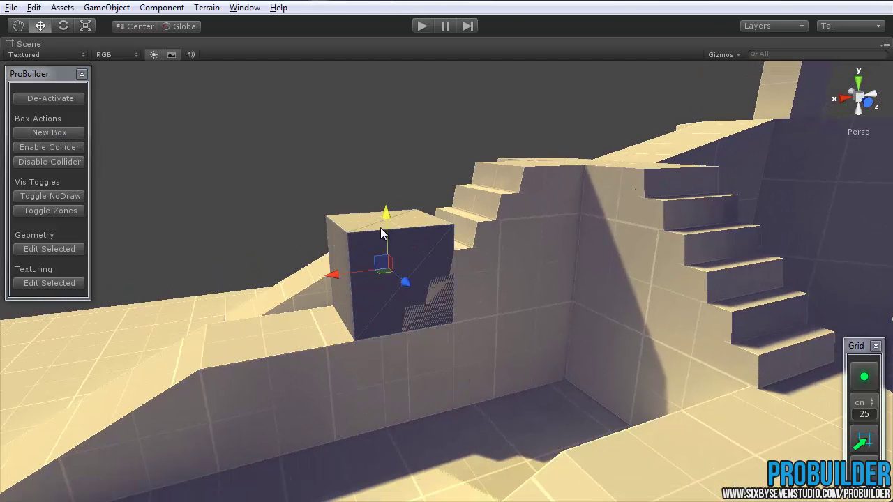
mouse_move(337, 273)
mouse_down()
mouse_move(374, 273)
mouse_move(329, 280)
mouse_up()
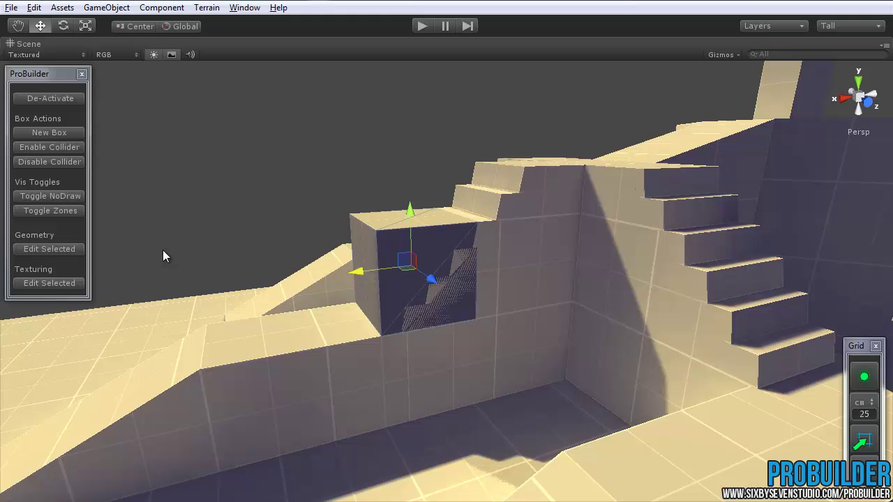
Edit the new box's vertices to shape it into a ramp from the foot of the middle staircase up to the landing
click(61, 252)
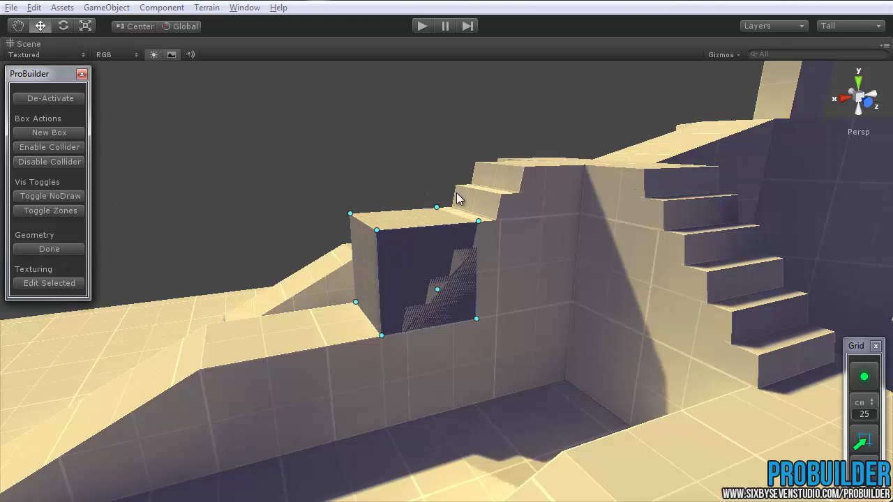
alt+drag(468, 223, 388, 222)
drag(458, 188, 355, 388)
drag(329, 286, 376, 290)
drag(235, 178, 342, 249)
drag(302, 225, 441, 177)
drag(626, 181, 529, 241)
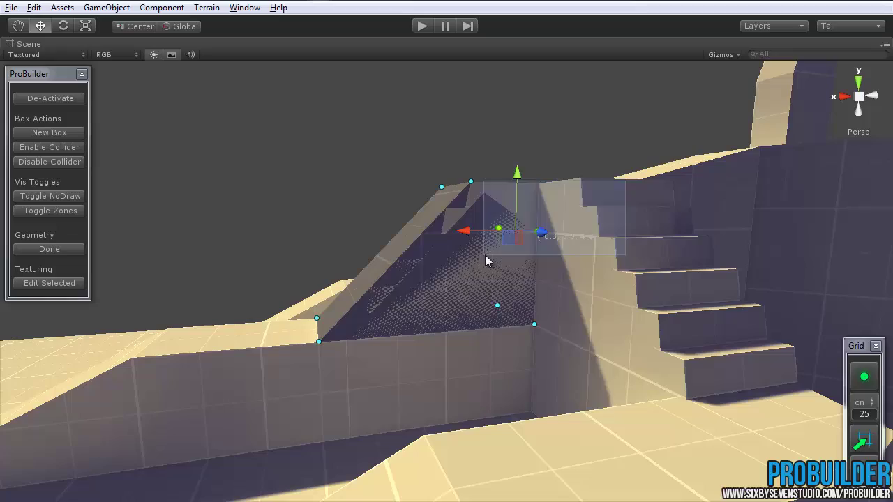
drag(517, 175, 274, 237)
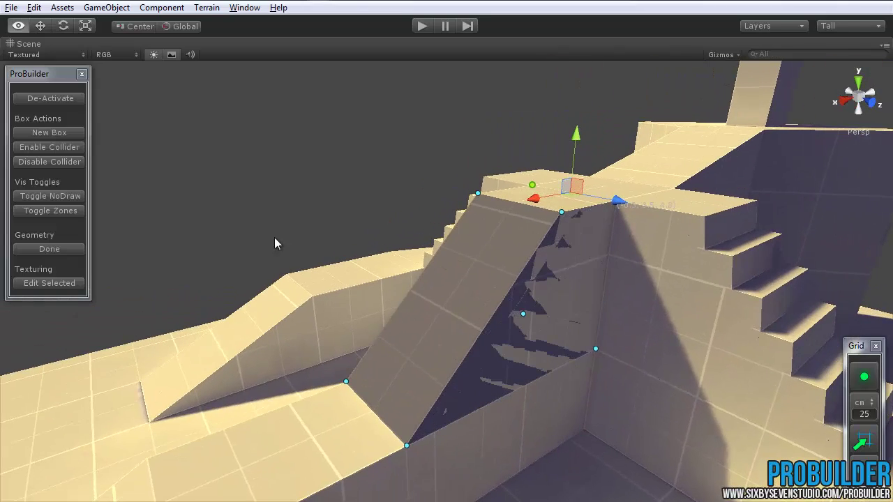
Apply the Collider material to the faces of the new ramp over the middle staircase
click(65, 283)
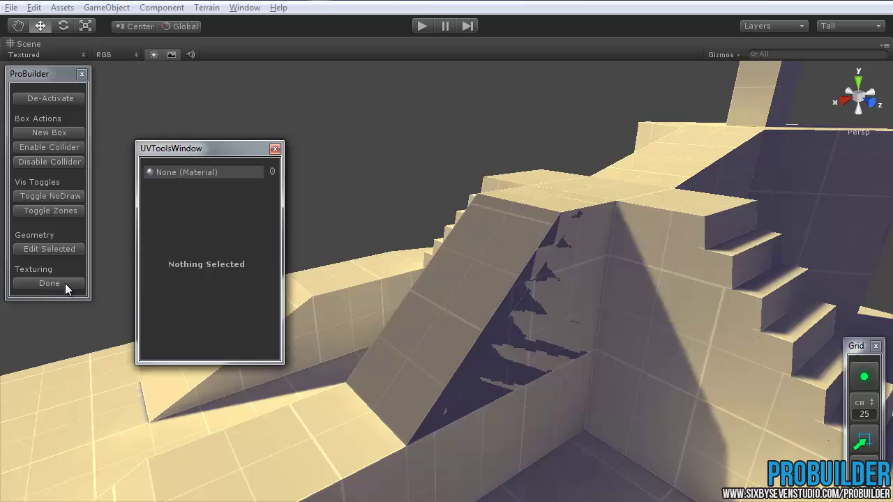
alt+drag(524, 307, 421, 193)
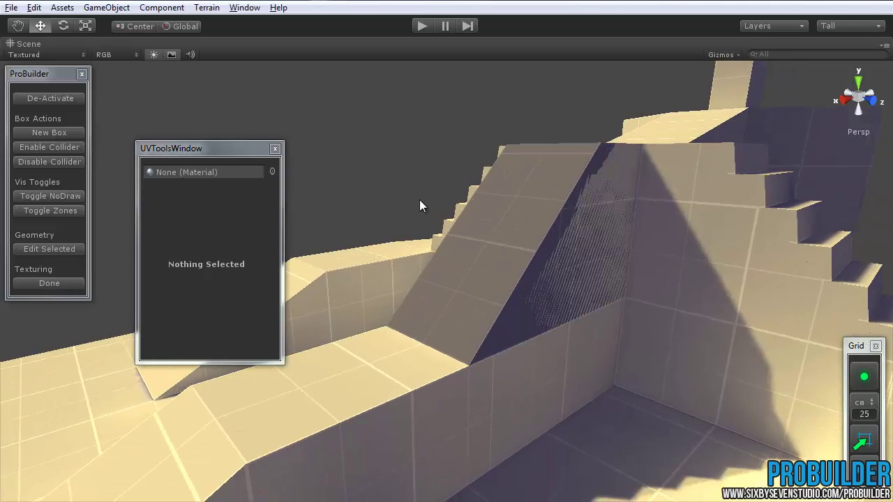
click(420, 196)
click(441, 187)
click(517, 280)
alt+drag(517, 280, 191, 148)
alt+drag(293, 223, 286, 242)
click(272, 172)
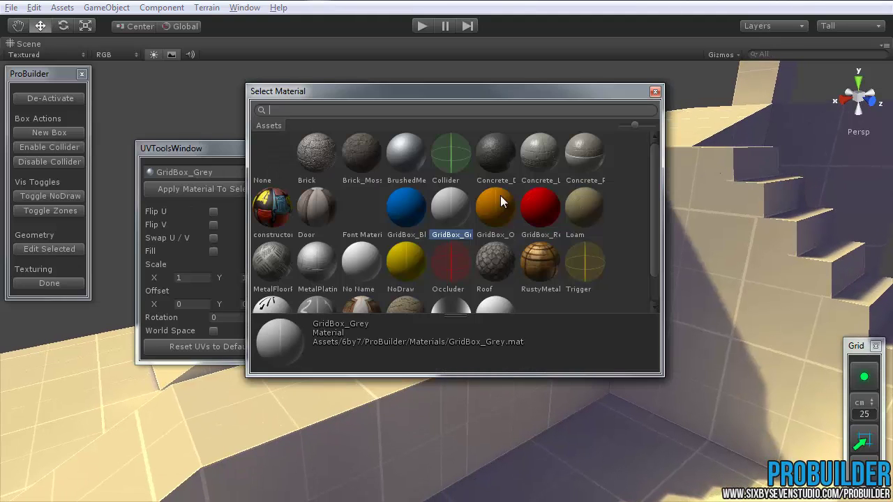
double_click(445, 156)
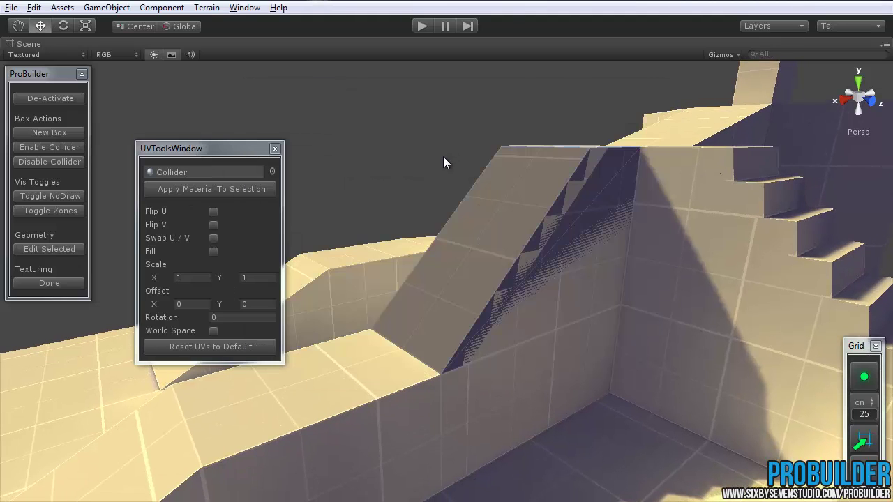
click(218, 187)
alt+drag(524, 294, 504, 327)
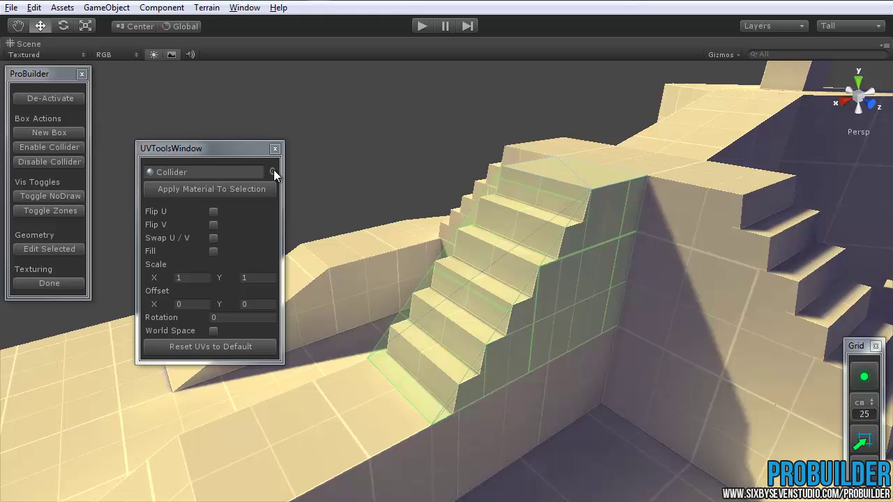
Finish texturing the middle staircase ramp and enable its collider
alt+drag(390, 230, 496, 323)
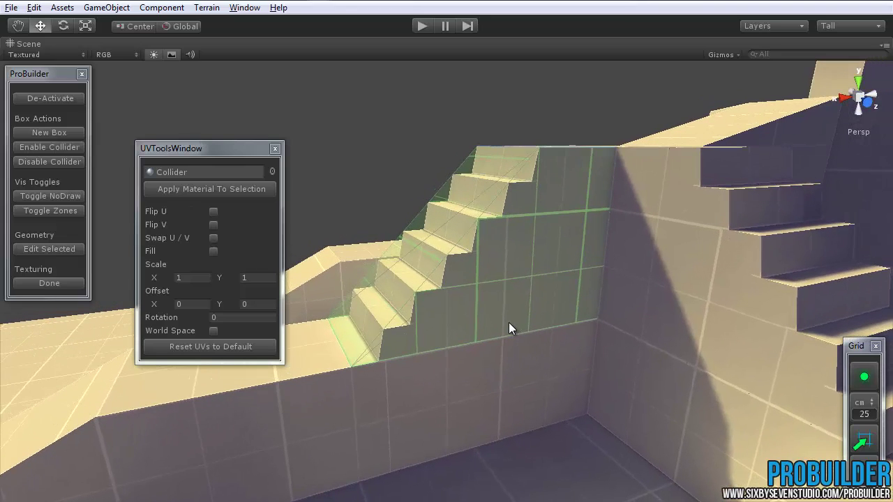
click(275, 148)
alt+drag(309, 178, 481, 328)
click(57, 148)
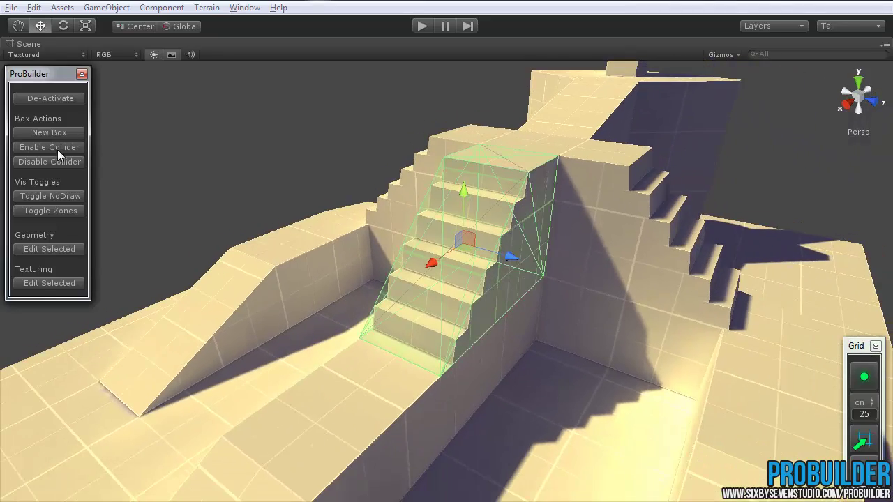
Edit the middle ramp's vertices and pull its upper front edge outward along X, past the foot of the stairs
alt+drag(349, 293, 455, 221)
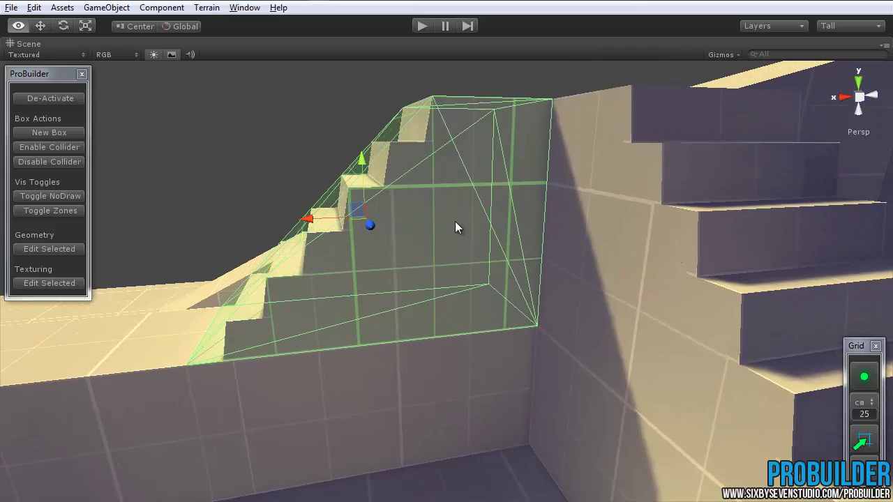
alt+drag(203, 347, 92, 266)
click(49, 249)
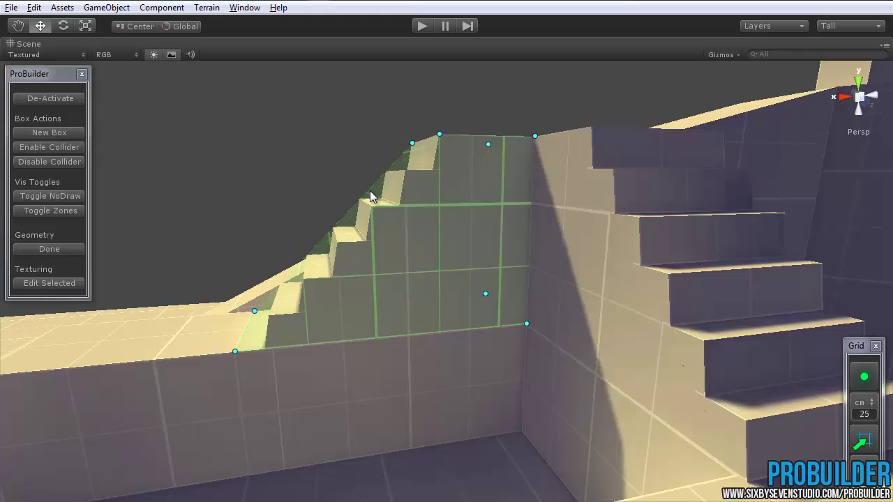
drag(324, 75, 461, 159)
drag(379, 134, 156, 162)
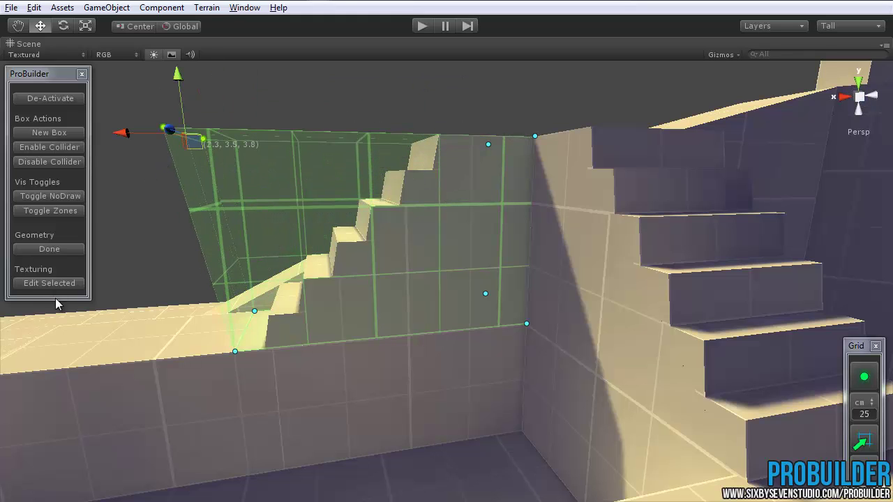
click(56, 249)
Reopen the middle ramp's geometry and return its upper front vertices to the edge of the landing
alt+drag(201, 233, 210, 106)
alt+drag(315, 182, 209, 252)
click(48, 249)
alt+drag(94, 249, 202, 222)
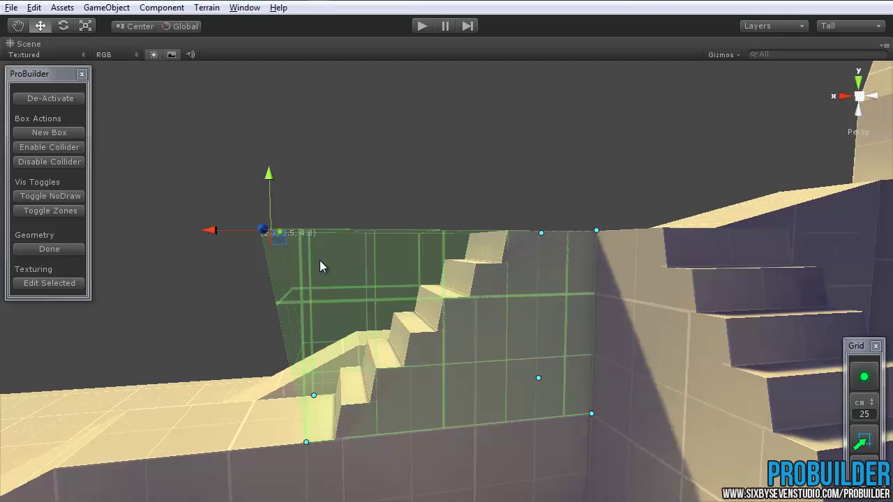
alt+drag(272, 297, 299, 304)
drag(294, 238, 538, 405)
click(67, 249)
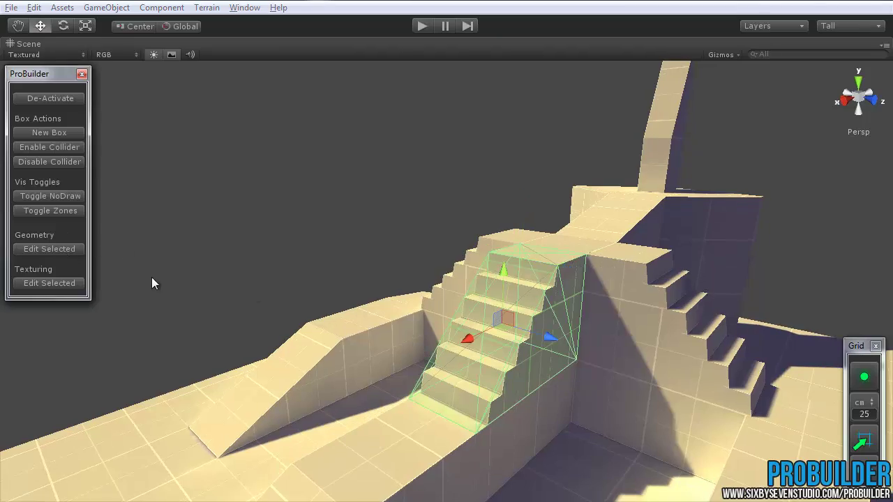
Duplicate the ramp, rotate the copy a quarter turn and place it over the side staircase descending along positive Z
alt+drag(152, 283, 486, 317)
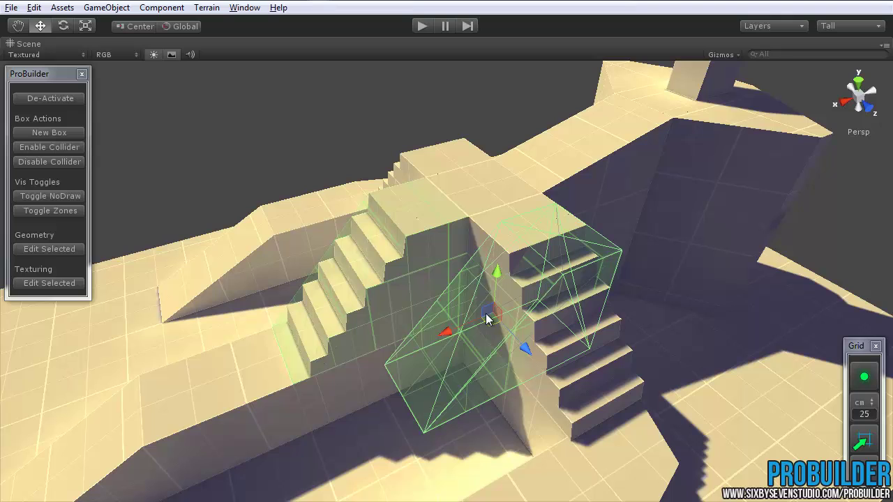
key(e)
drag(497, 355, 661, 370)
key(w)
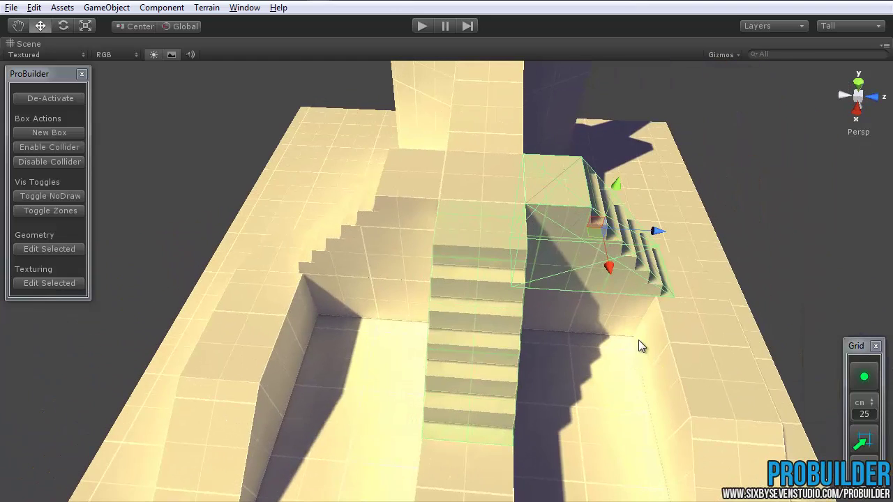
drag(657, 232, 550, 338)
Turn another copy of the ramp the opposite way, place it over the remaining side staircase and deselect it
key(e)
key(w)
drag(339, 272, 224, 266)
click(418, 101)
Play the level, walk the character up and down the stairs to test the ramp colliders, and return to the Scene view
click(421, 26)
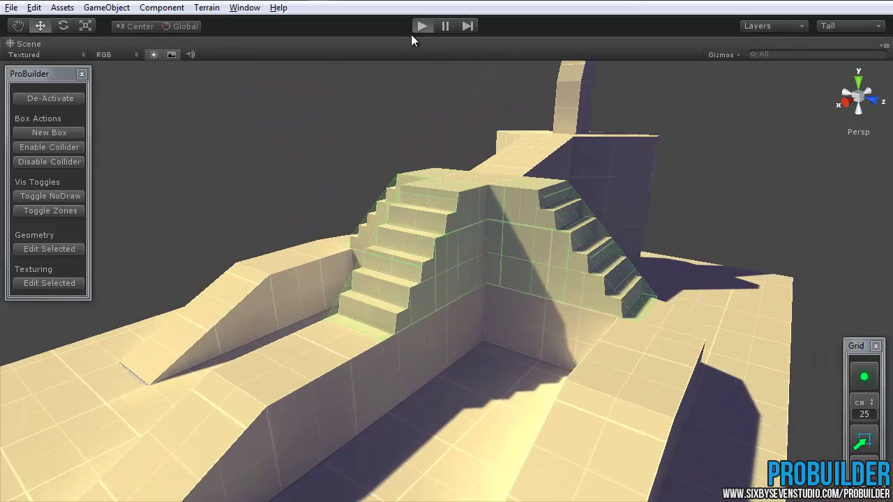
key(w)
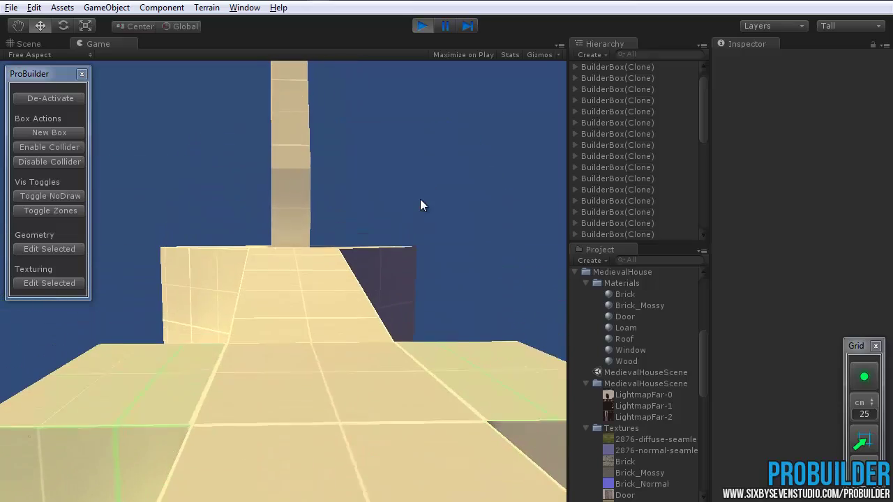
key(s)
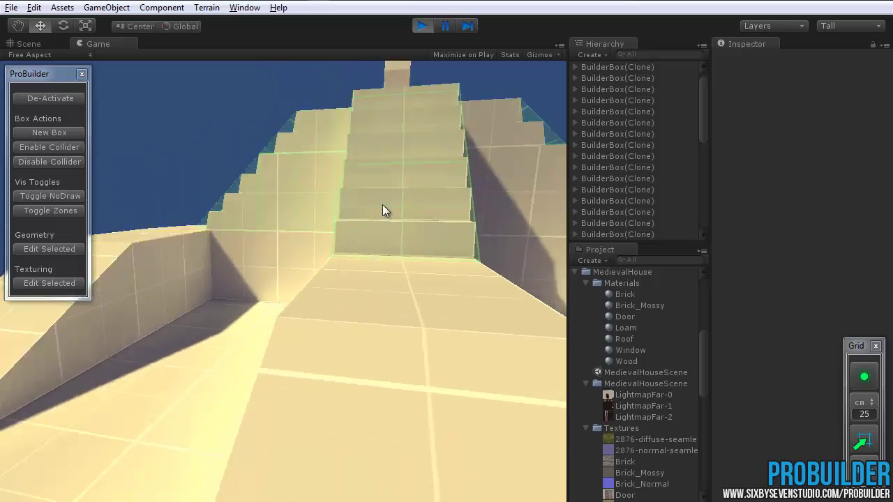
key(a)
key(w)
key(w)
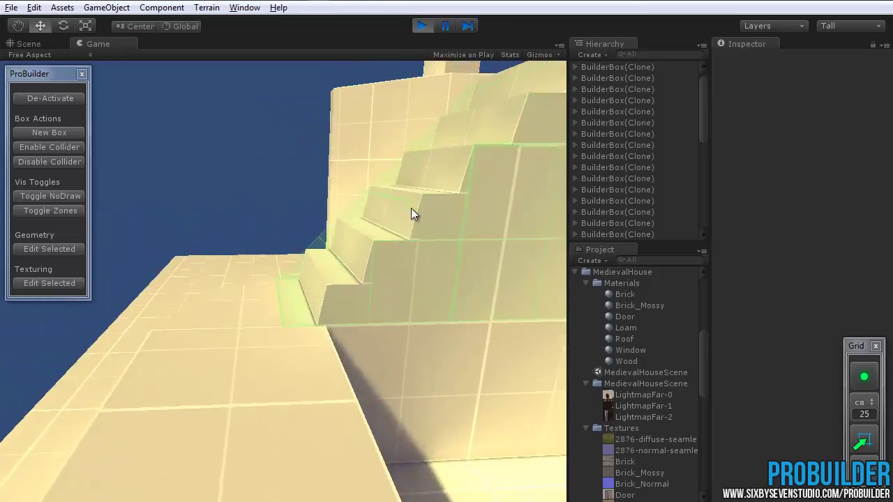
key(w)
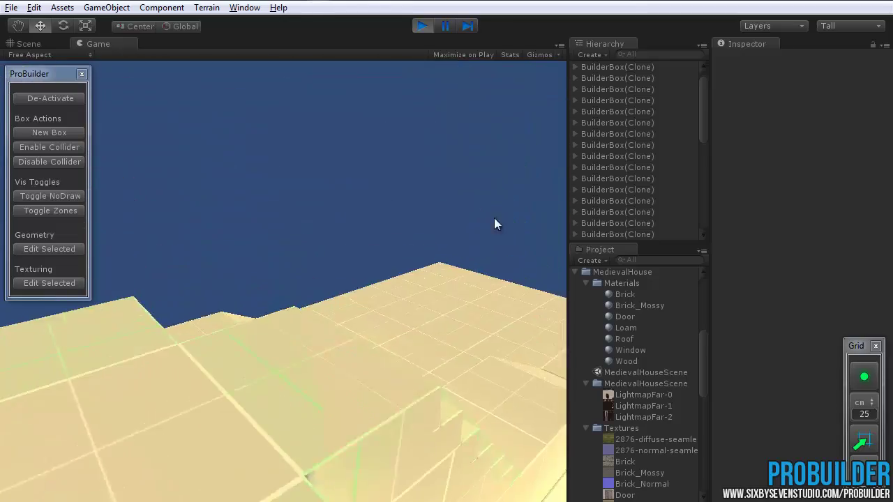
key(w)
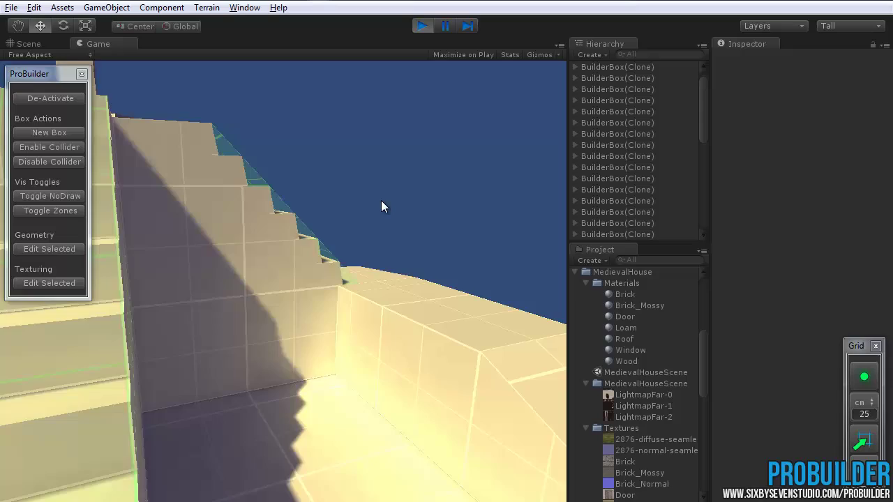
key(w)
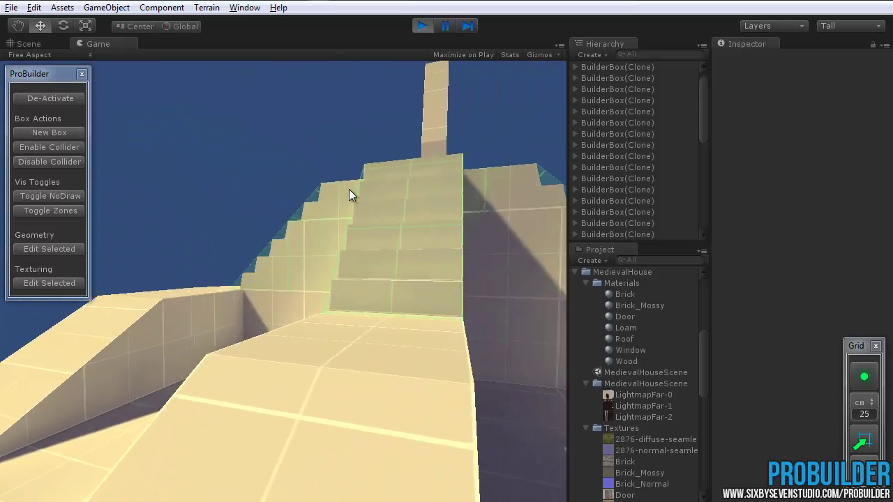
key(w)
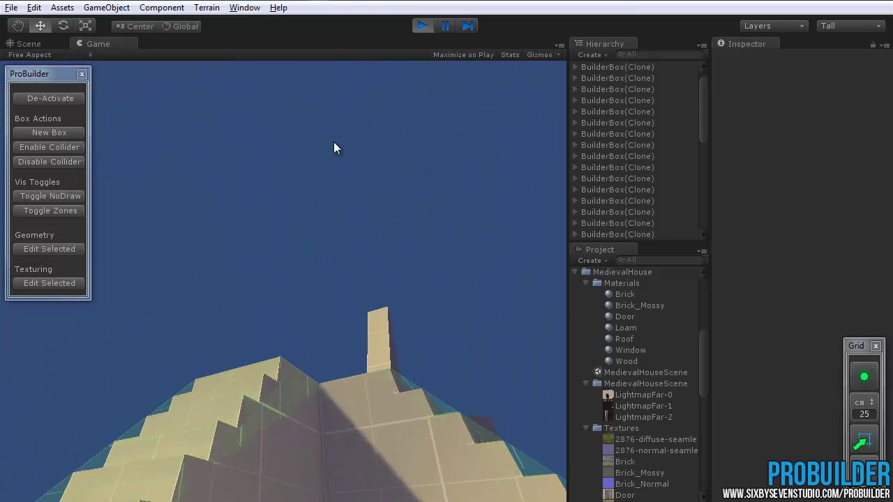
click(420, 26)
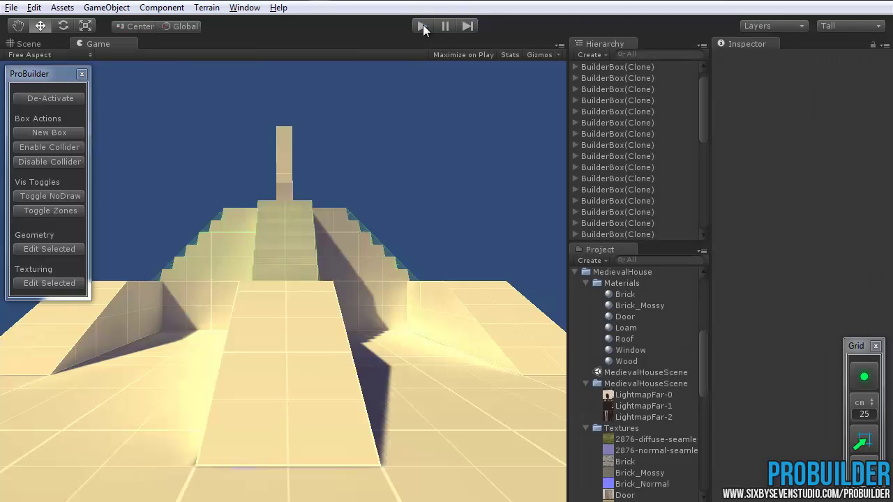
click(38, 43)
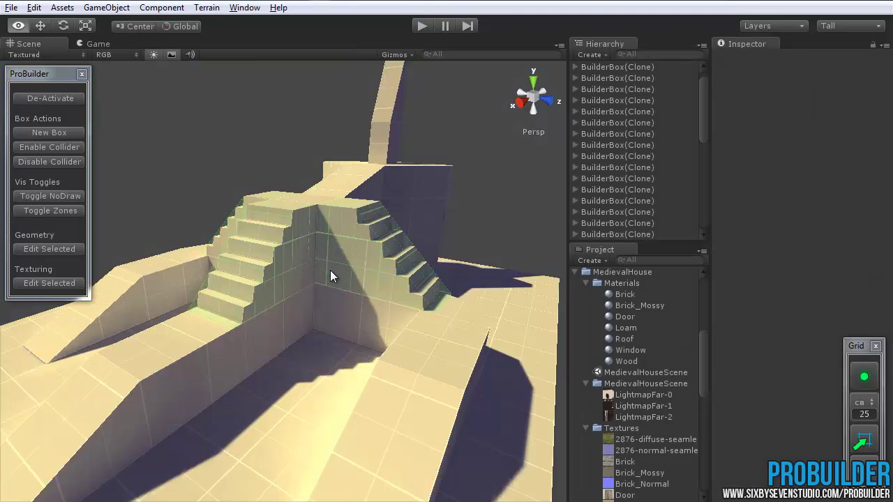
Toggle the visibility of the zones to compare the stairs with and without the collider ramps, leaving the ramps hidden
alt+drag(330, 270, 163, 205)
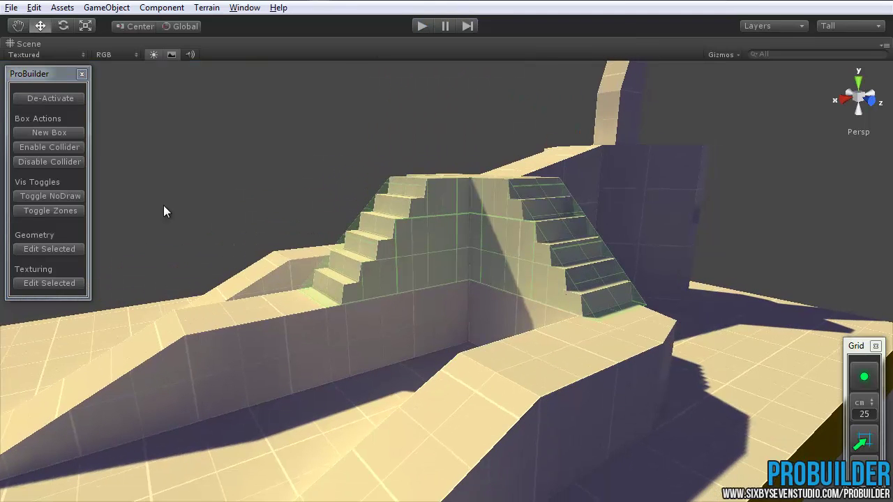
click(59, 210)
alt+drag(227, 290, 176, 260)
click(63, 211)
click(63, 211)
click(63, 211)
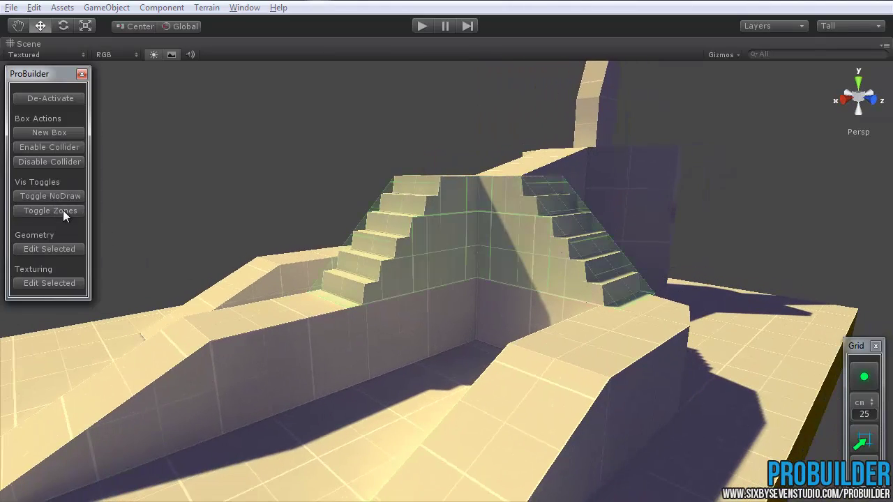
alt+drag(293, 282, 489, 297)
click(56, 211)
click(50, 211)
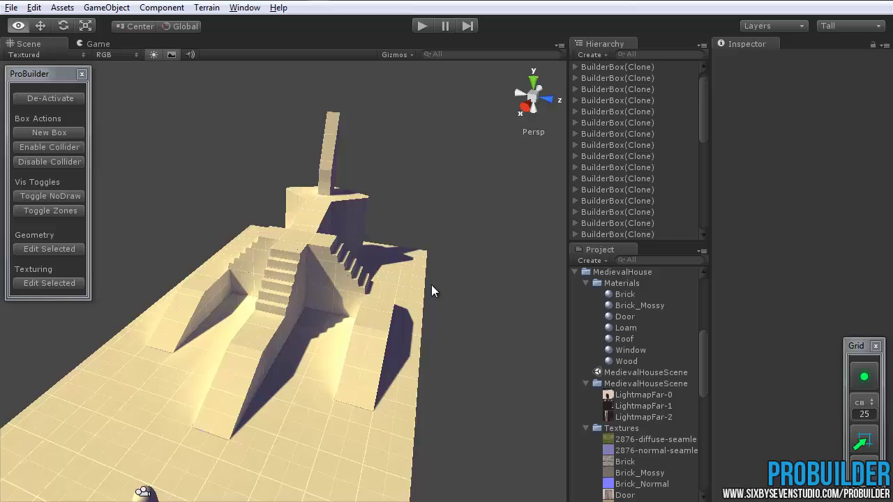
alt+drag(432, 290, 191, 282)
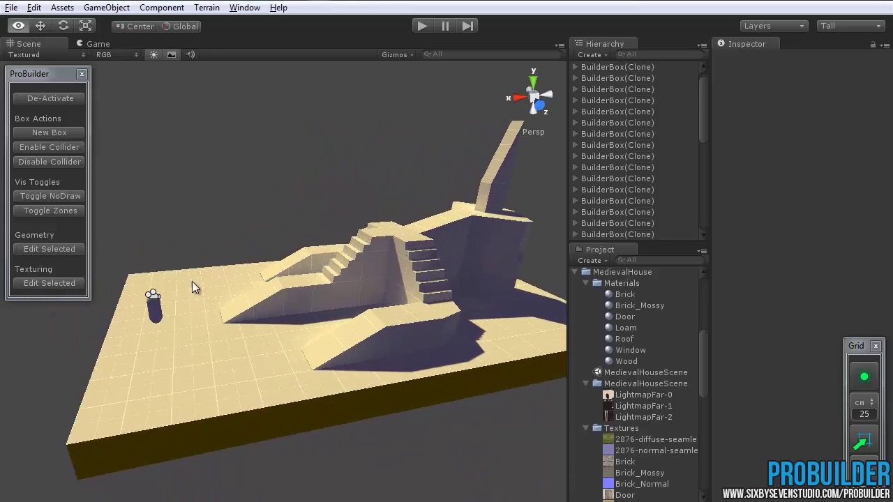
scroll(242, 312, down, 3)
alt+drag(241, 312, 316, 340)
middle_drag(365, 291, 351, 304)
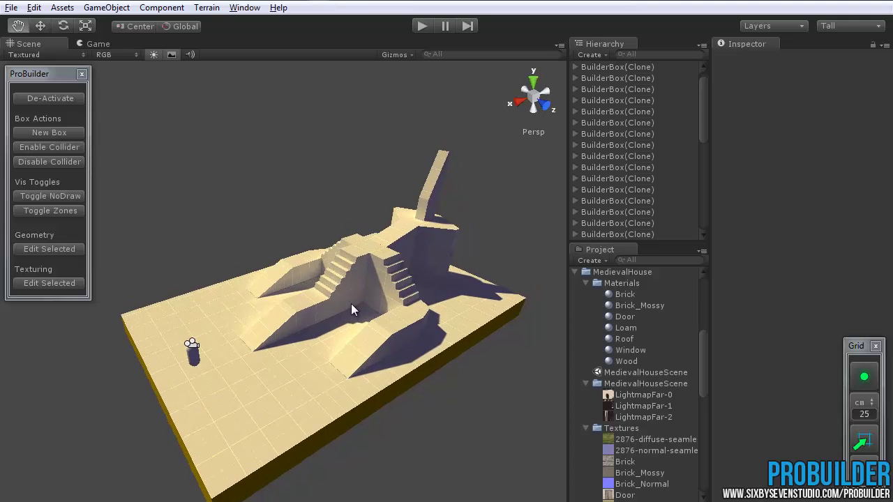
alt+drag(351, 303, 447, 314)
middle_drag(447, 314, 505, 272)
scroll(505, 273, up, 4)
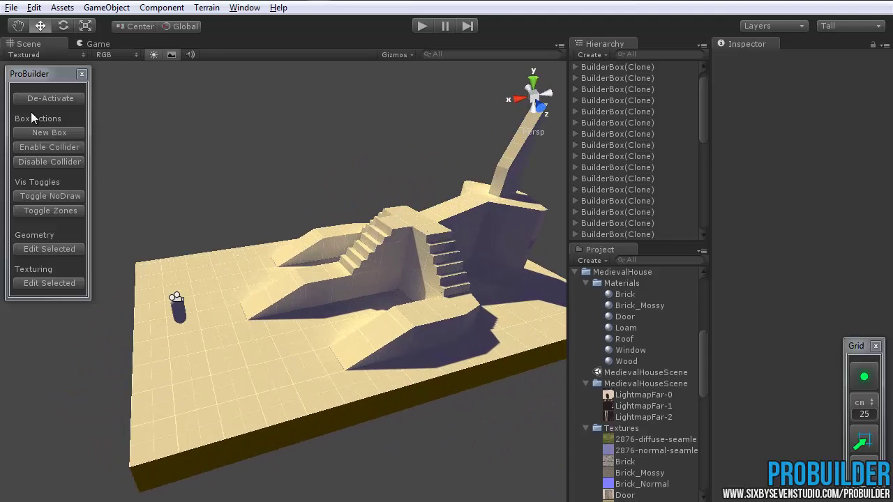
Create a new box and move it to the floor's front corner, at about X 10, Y 1, Z 0.5
click(49, 131)
mouse_move(265, 279)
alt+mouse_down()
mouse_move(285, 259)
mouse_move(286, 203)
mouse_move(292, 231)
mouse_move(233, 279)
alt+mouse_up()
drag(291, 267, 63, 361)
alt+drag(180, 395, 296, 317)
drag(183, 366, 229, 374)
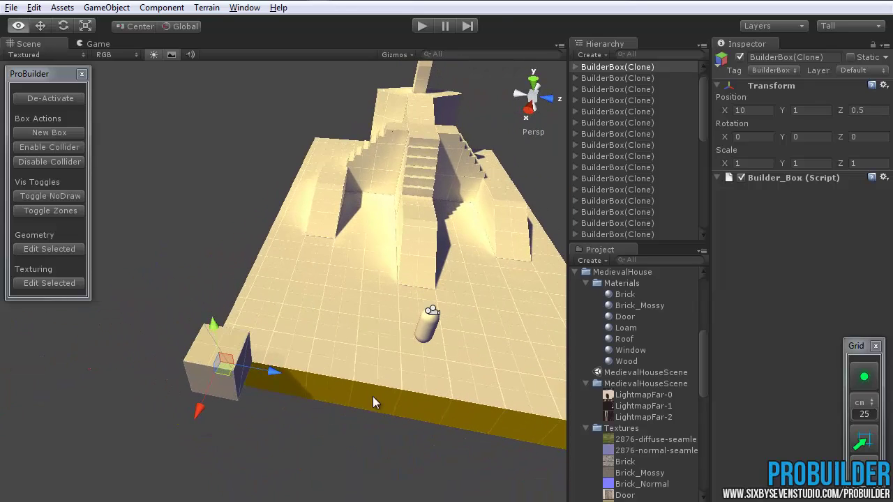
Edit the new box's vertices to stretch it along the whole front edge of the floor
alt+drag(372, 396, 256, 278)
click(49, 249)
click(168, 273)
drag(195, 283, 360, 221)
Lower the stretched box's bottom vertices to Y 0 and raise its top vertices to form a wall
click(245, 204)
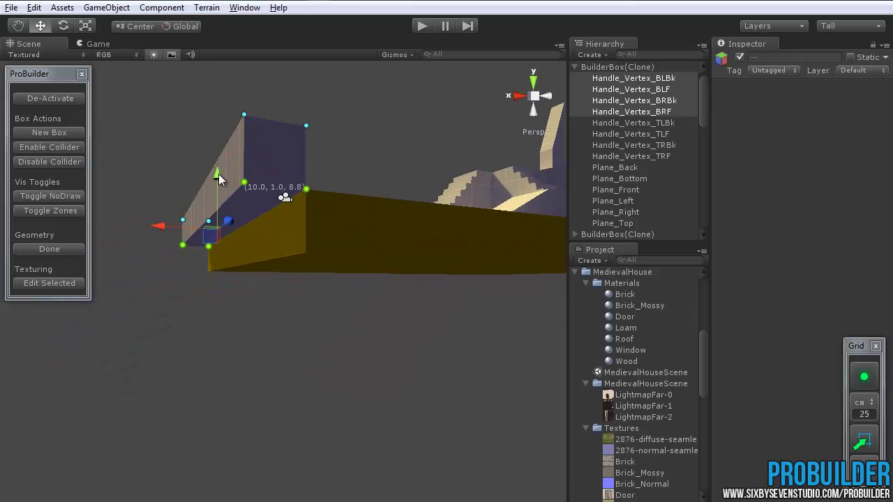
drag(217, 177, 217, 211)
alt+drag(426, 190, 220, 222)
middle_drag(220, 222, 342, 256)
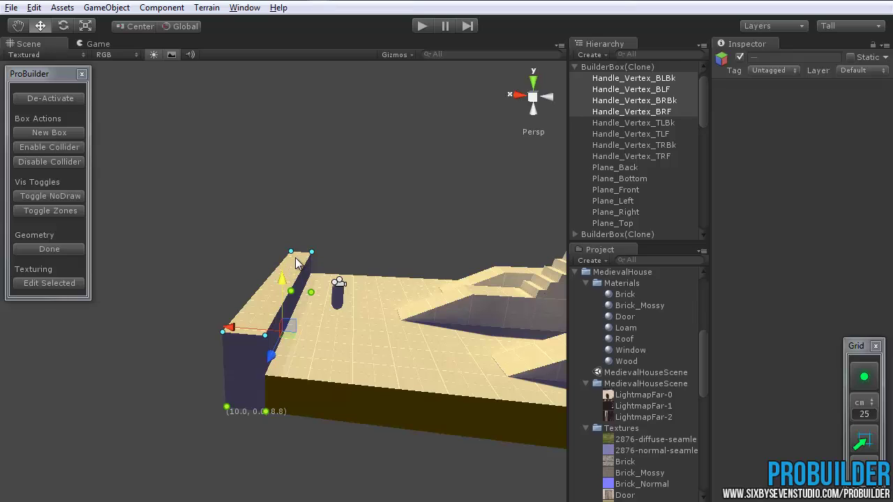
click(296, 255)
drag(287, 231, 284, 157)
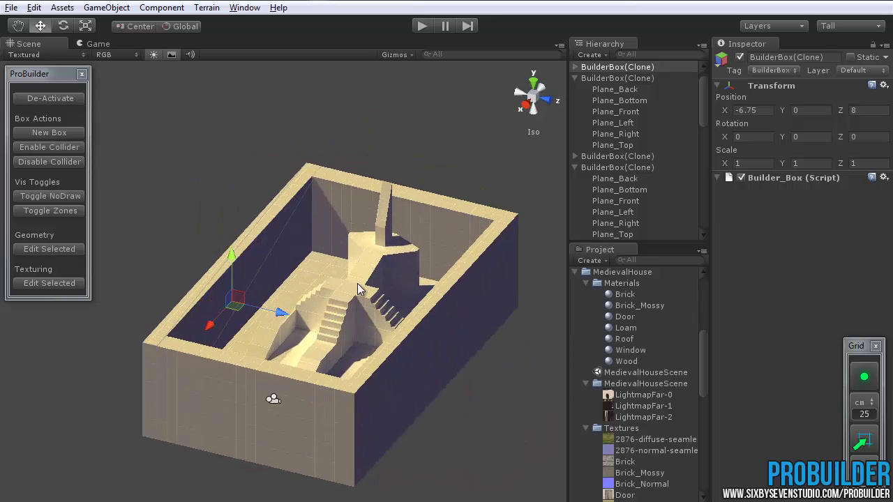
Select all four perimeter walls and raise their top vertices together so they stand well above the tower
alt+drag(357, 288, 371, 317)
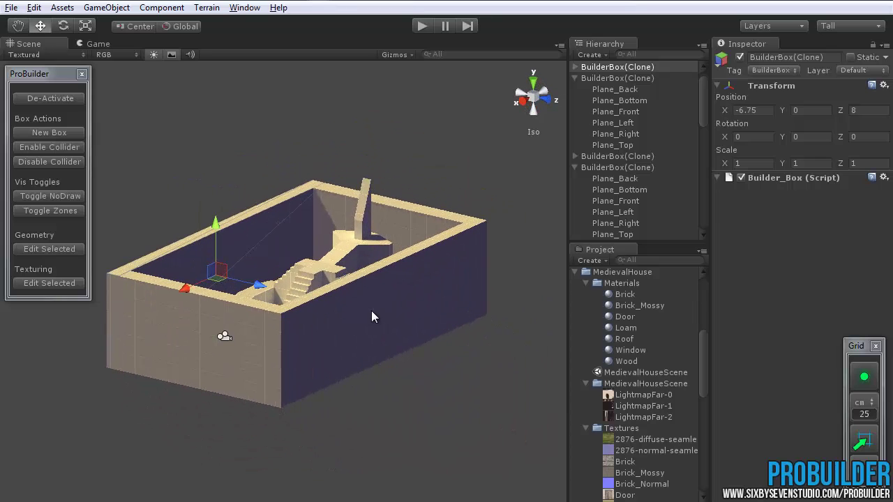
click(371, 310)
shift+click(221, 313)
shift+click(199, 252)
shift+click(404, 221)
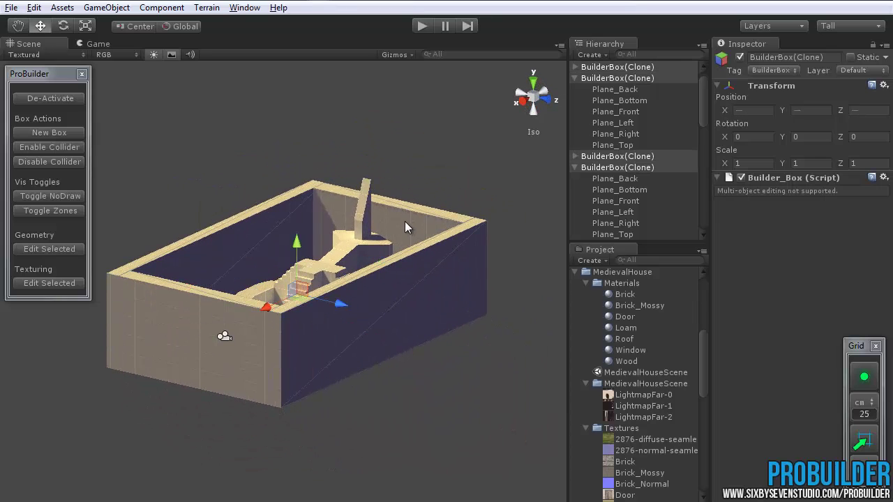
scroll(275, 243, up, 10)
middle_drag(296, 184, 317, 216)
scroll(317, 216, down, 3)
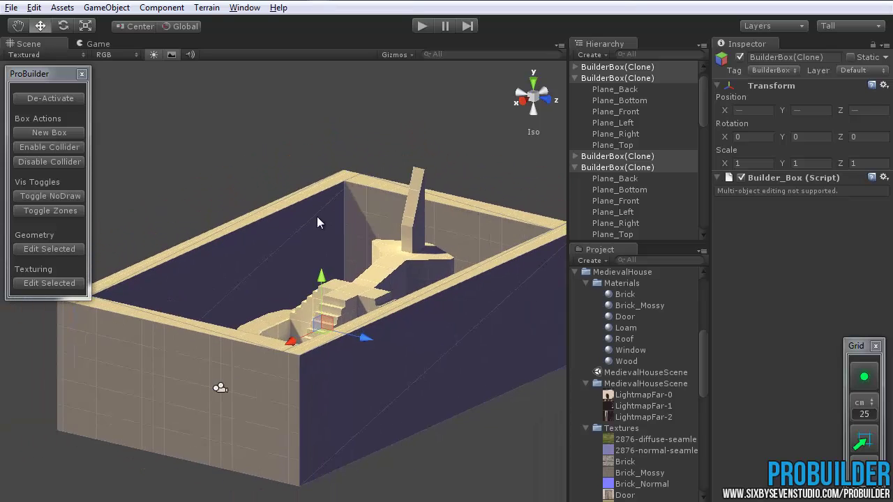
click(48, 248)
drag(160, 166, 510, 256)
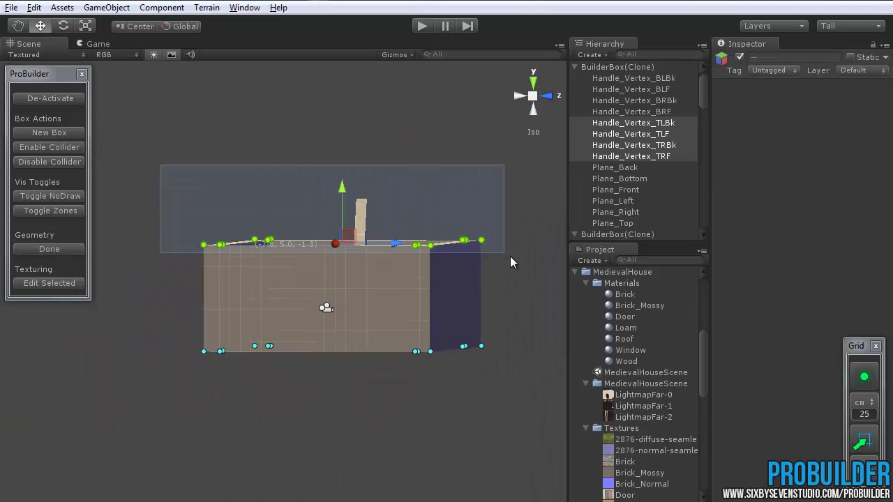
drag(346, 189, 374, 279)
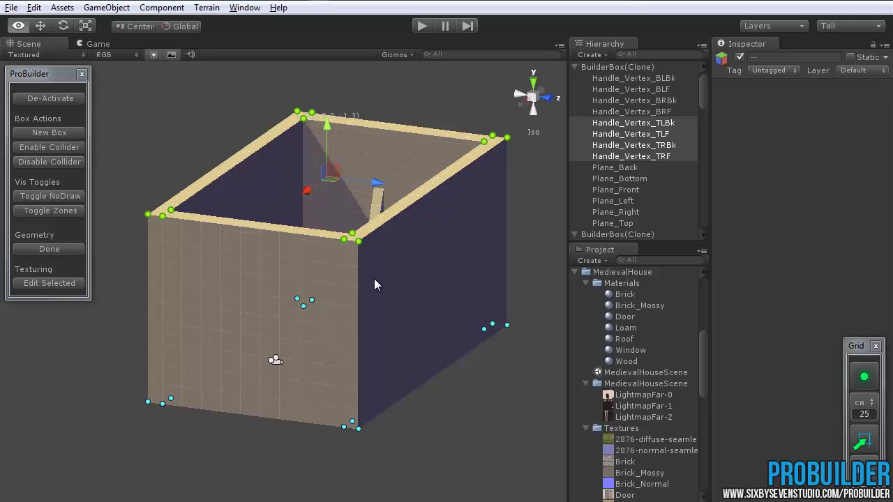
click(63, 249)
key(f)
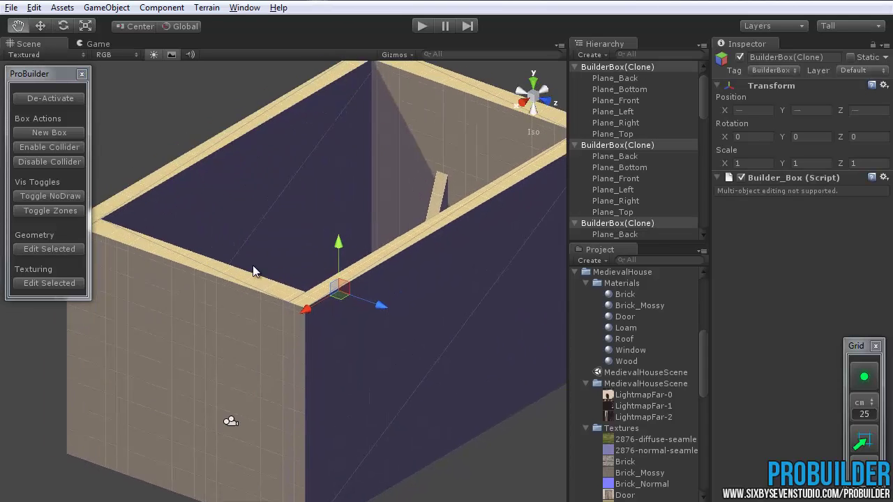
Apply the Collider material to every face of the four perimeter walls and finish editing their textures
middle_drag(253, 265, 283, 269)
scroll(283, 268, down, 2)
click(49, 283)
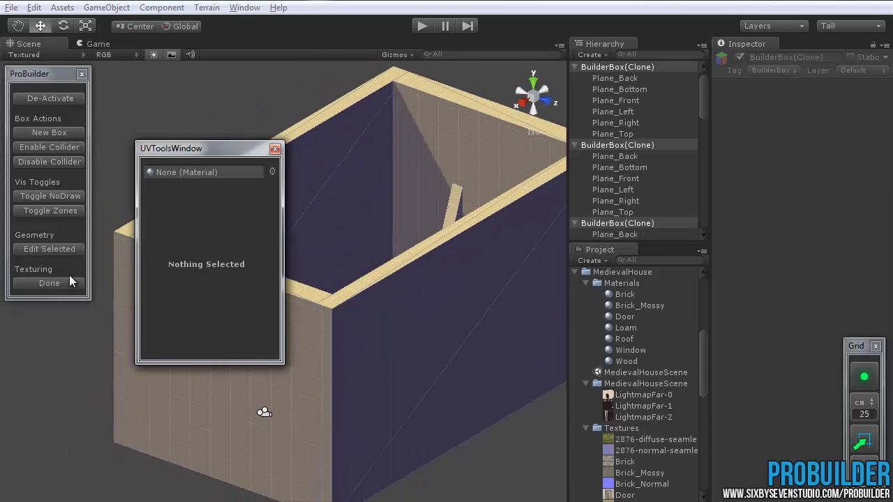
scroll(330, 246, down, 5)
middle_drag(330, 196, 403, 223)
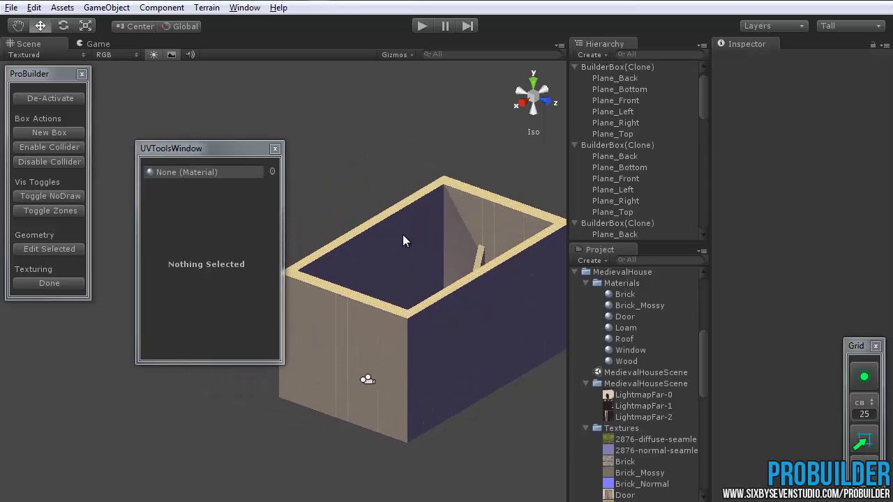
key(ctrl+a)
click(272, 171)
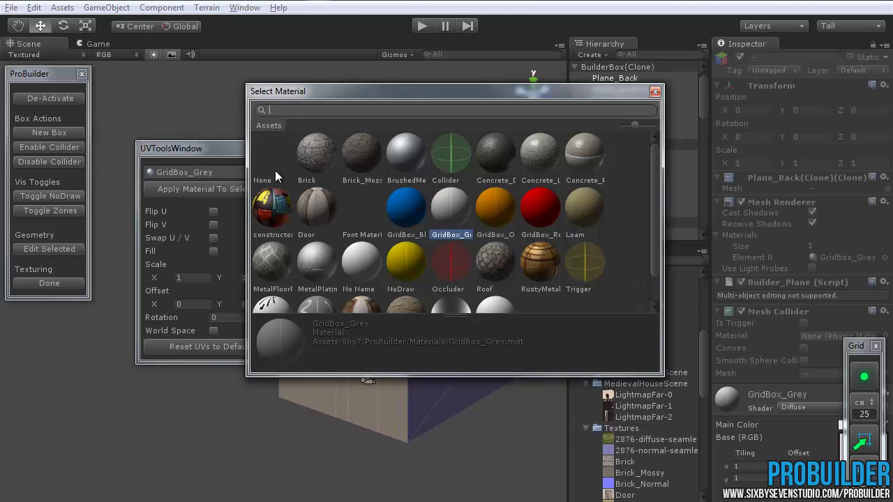
double_click(449, 155)
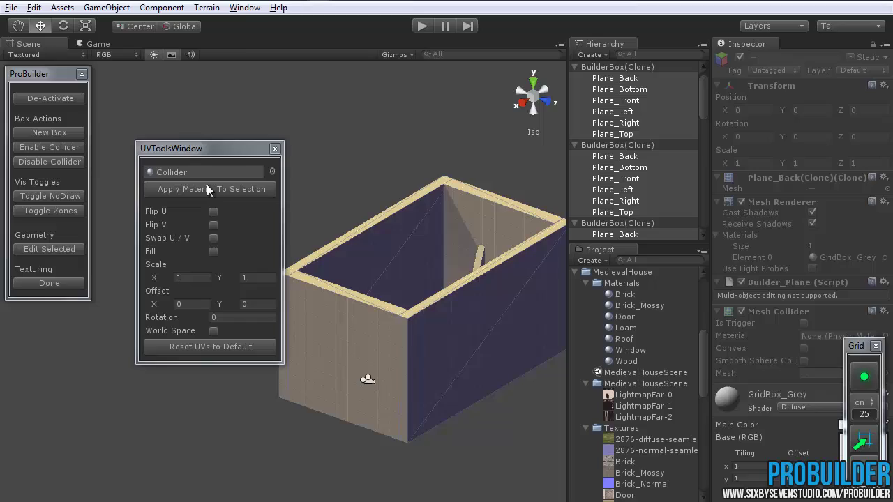
click(211, 189)
alt+drag(300, 195, 443, 316)
scroll(444, 316, up, 5)
click(275, 149)
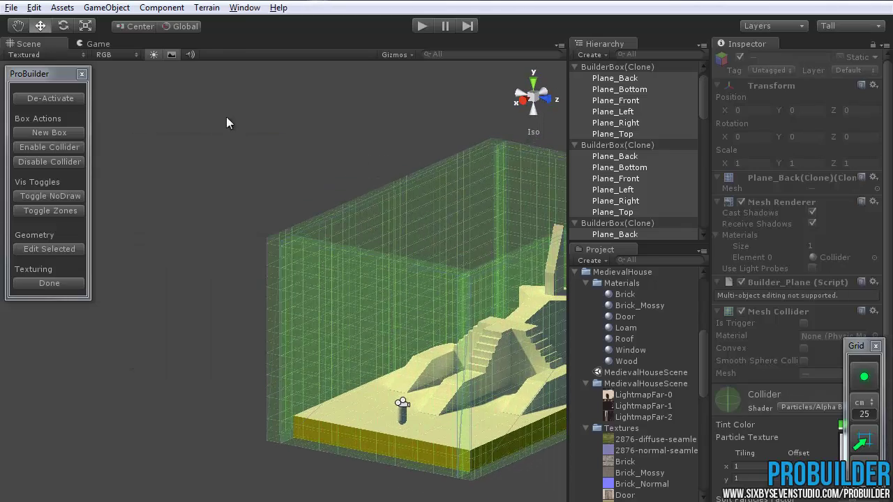
click(226, 116)
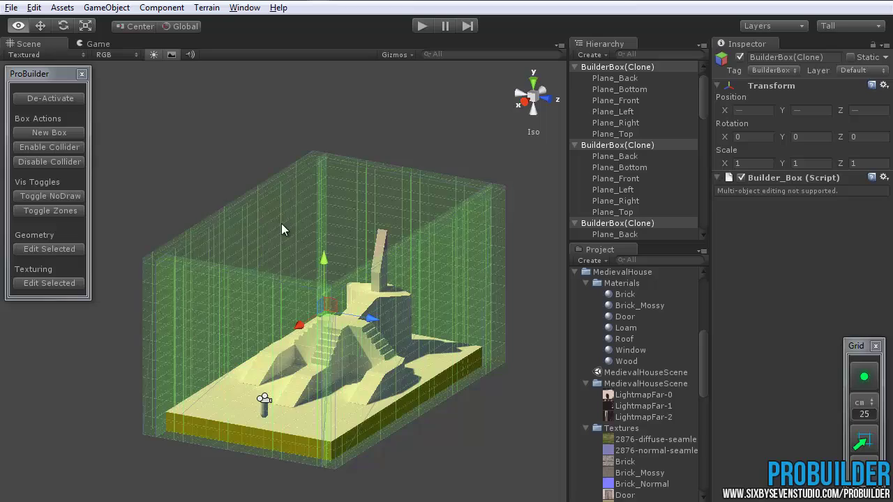
Enable colliders on the four perimeter walls and clear the selection
alt+drag(282, 223, 283, 239)
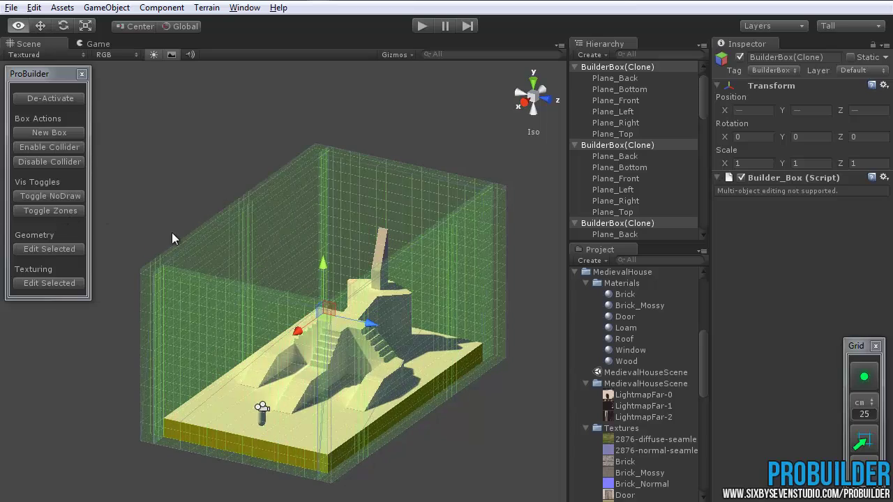
alt+drag(171, 232, 262, 135)
drag(157, 107, 528, 237)
alt+drag(513, 245, 342, 342)
click(53, 147)
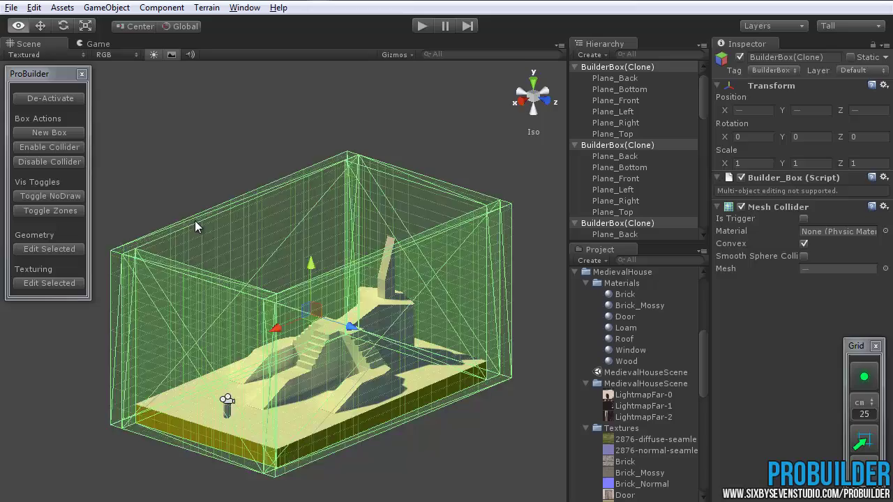
alt+drag(194, 220, 172, 169)
click(172, 169)
Play the level, toggle the zone visibility, and walk against the perimeter walls to test them
scroll(173, 169, up, 3)
click(422, 26)
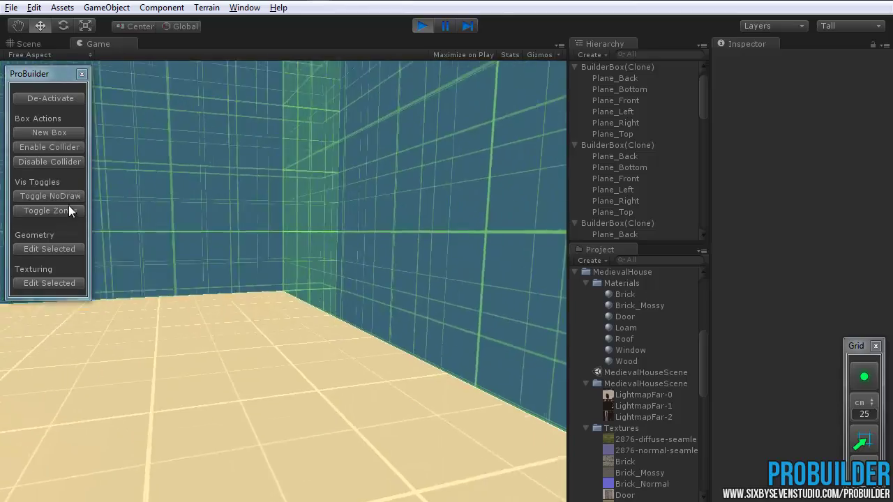
click(70, 207)
key(w)
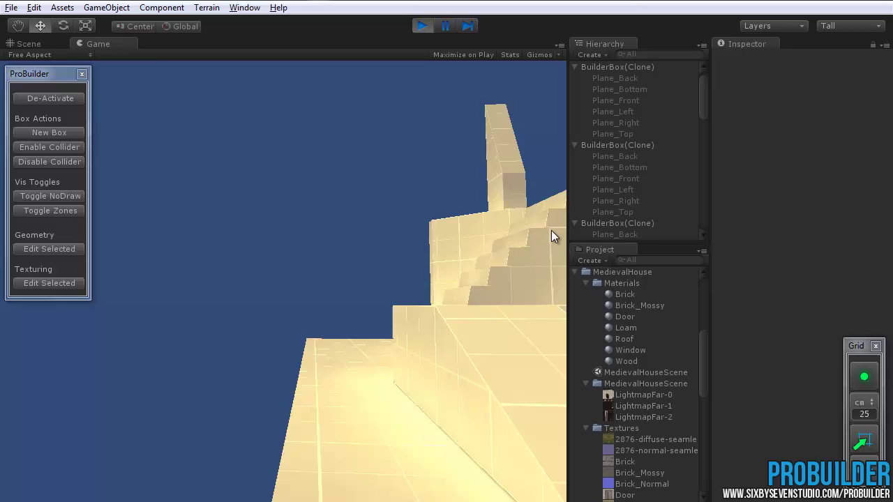
key(d)
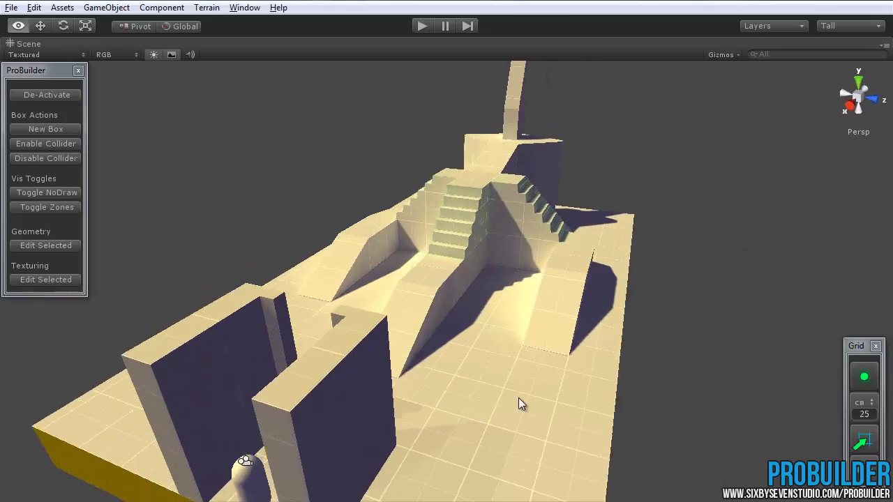
Select both corridor walls in front of the player and inspect the collider outlines around their protruding pillars
alt+drag(518, 398, 575, 396)
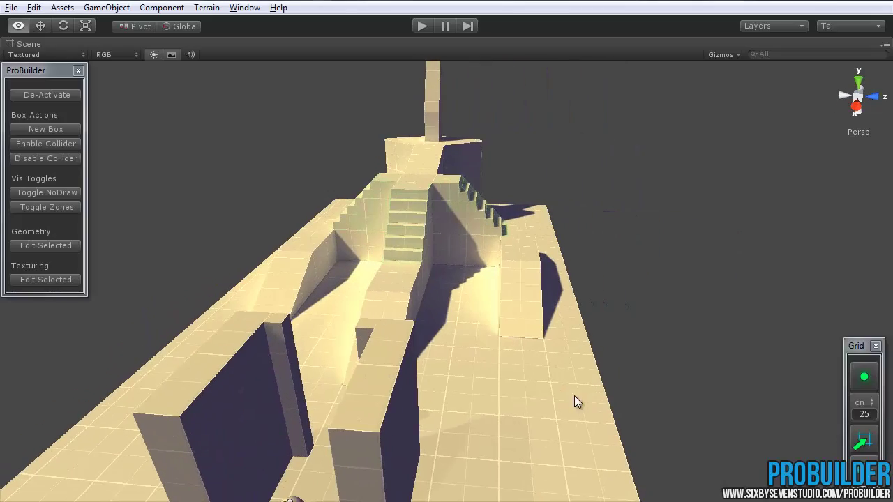
alt+right_drag(400, 407, 512, 331)
alt+drag(512, 331, 508, 375)
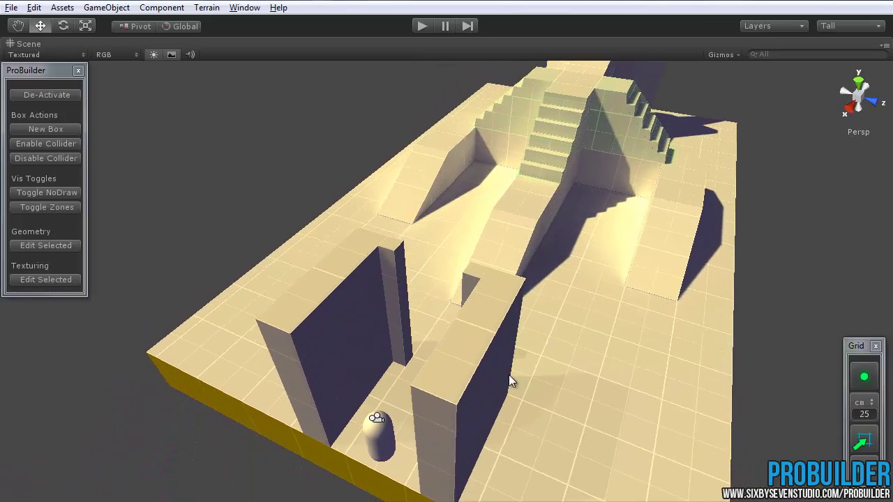
mouse_move(446, 347)
alt+mouse_down()
mouse_move(446, 398)
mouse_move(395, 407)
mouse_move(406, 339)
mouse_move(464, 357)
mouse_move(462, 344)
alt+mouse_up()
scroll(432, 345, up, 3)
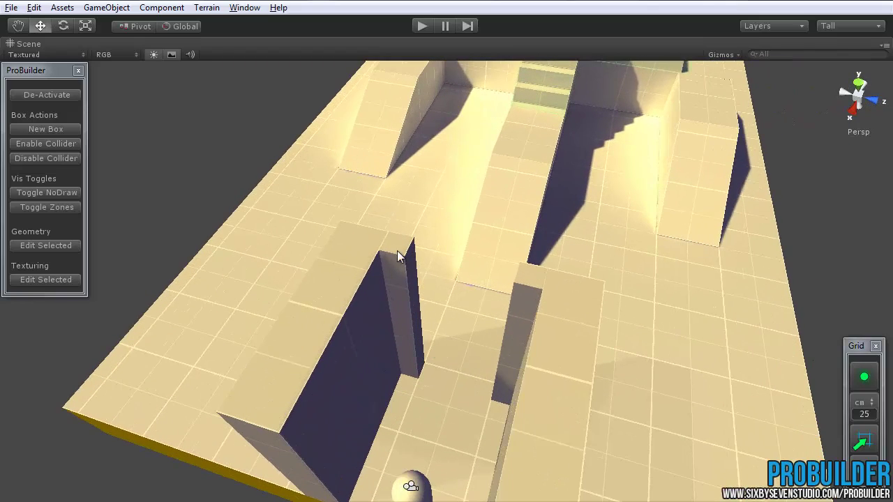
alt+drag(405, 267, 546, 370)
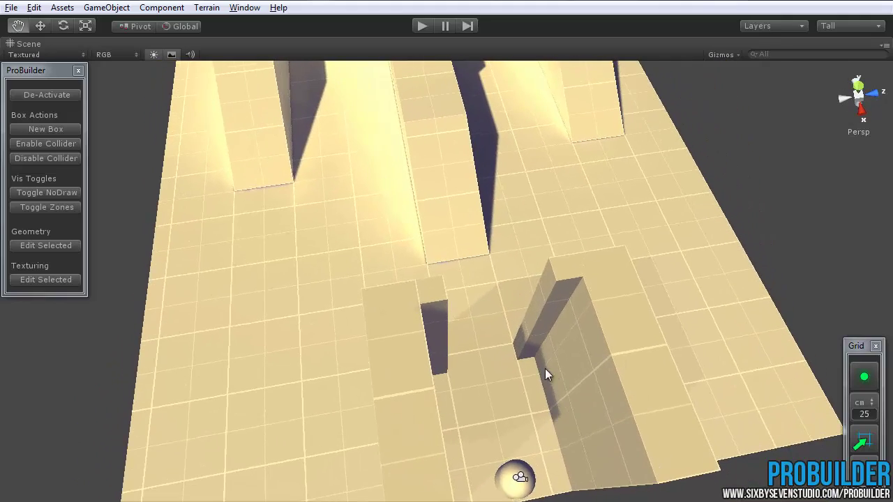
scroll(510, 380, up, 3)
click(534, 312)
alt+drag(534, 311, 332, 302)
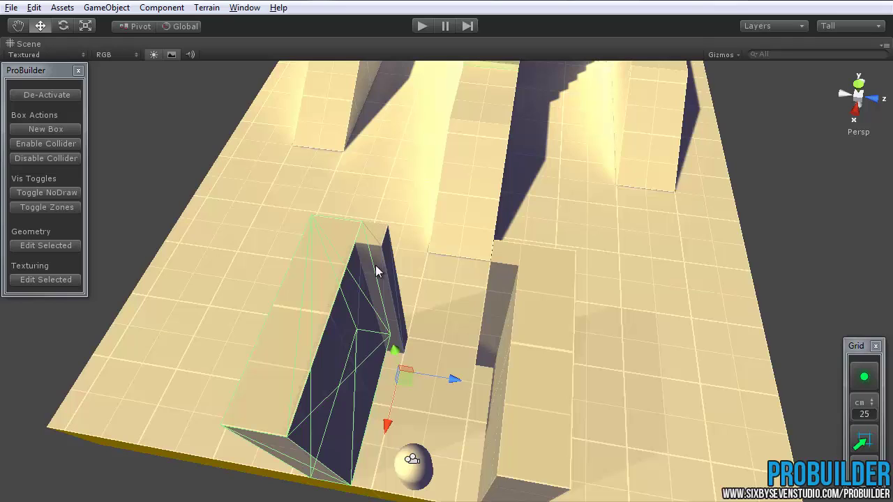
shift+click(488, 293)
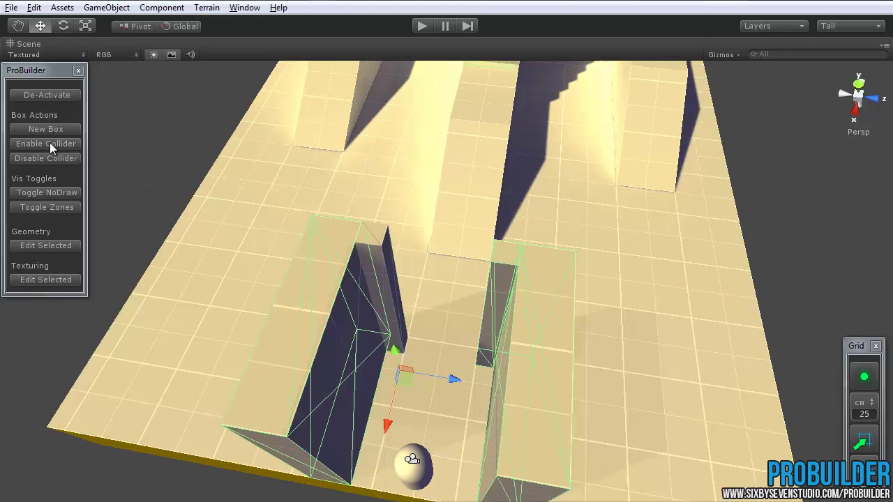
alt+drag(230, 312, 452, 109)
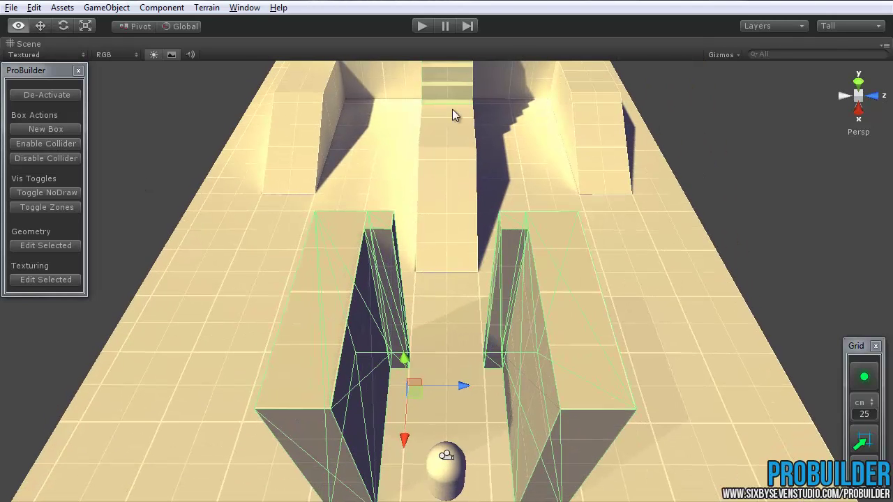
Play the level, walk along the corridor walls and past their pillars to test collision, and stop playing
double_click(27, 43)
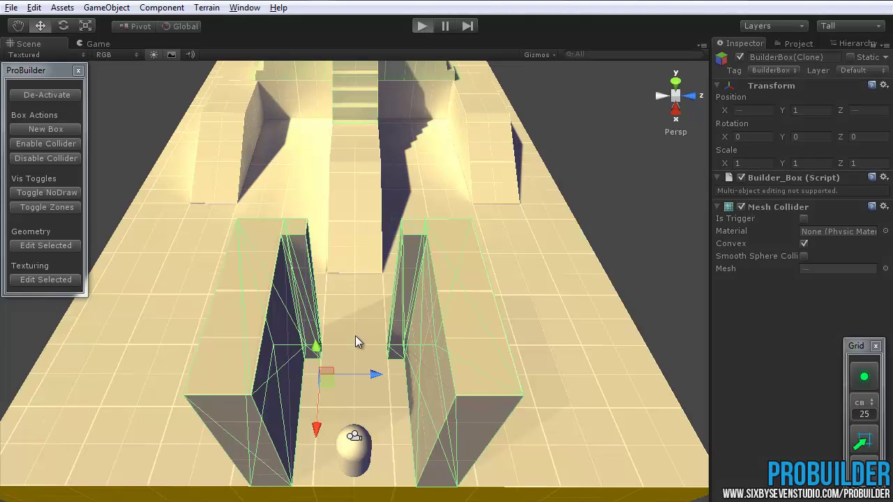
key(ctrl+p)
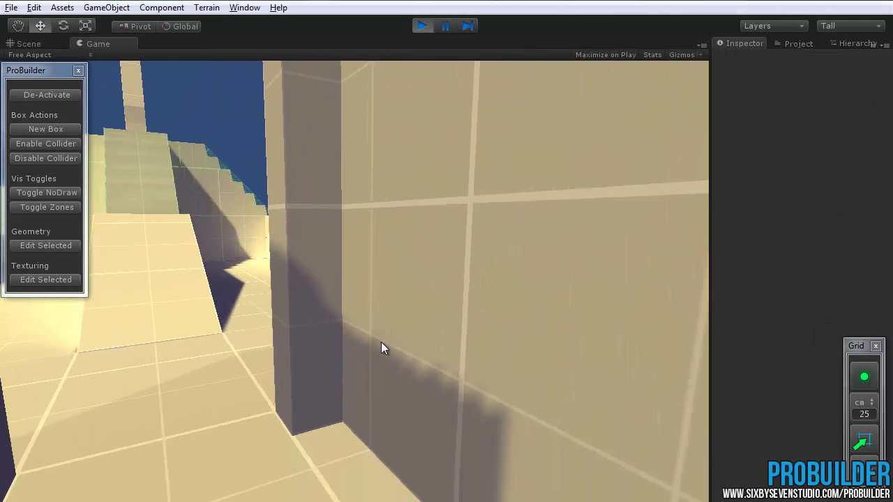
key(a)
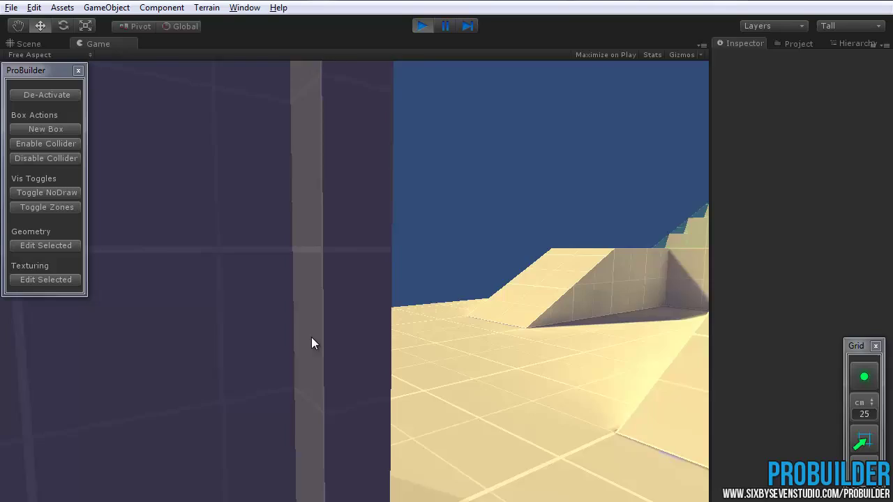
key(d)
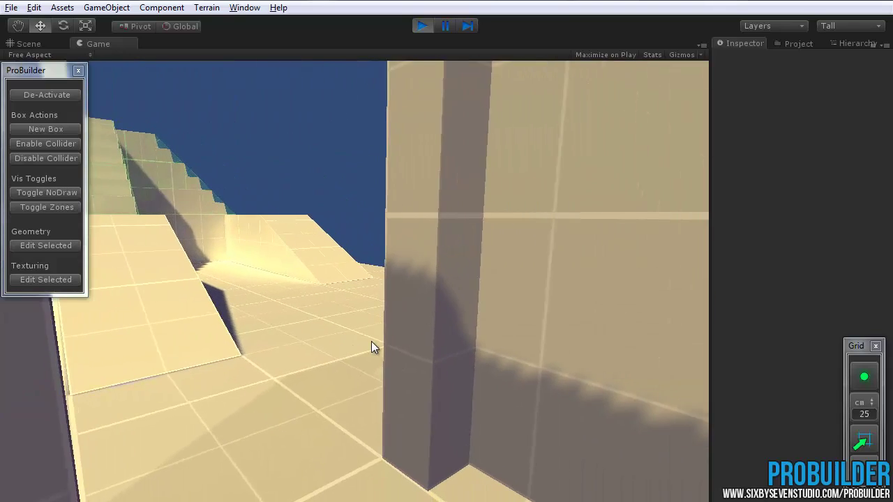
key(w)
key(w)
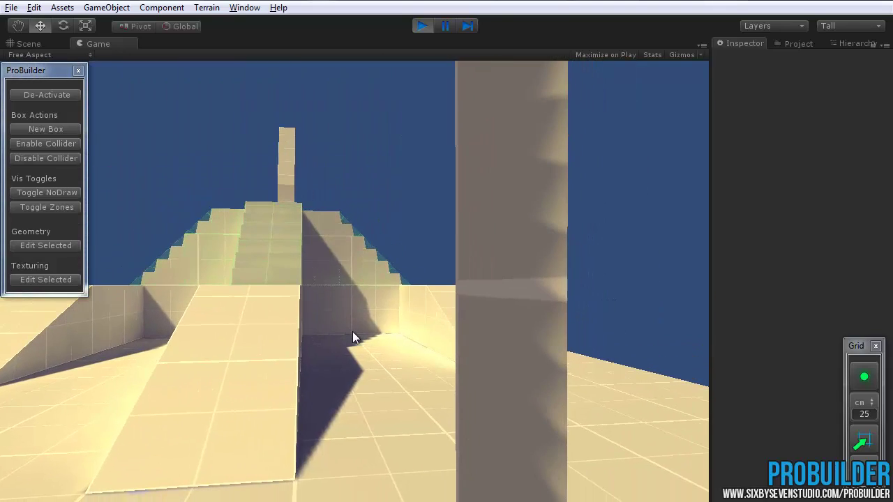
key(s)
key(a)
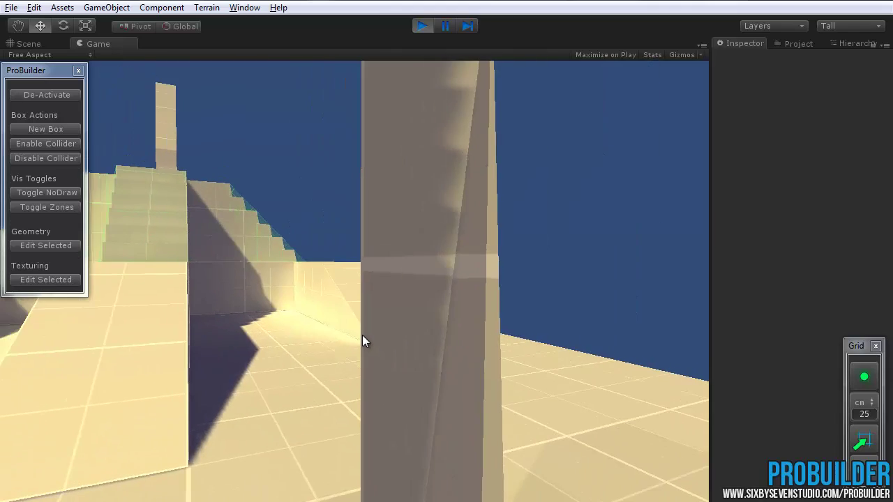
key(d)
click(422, 25)
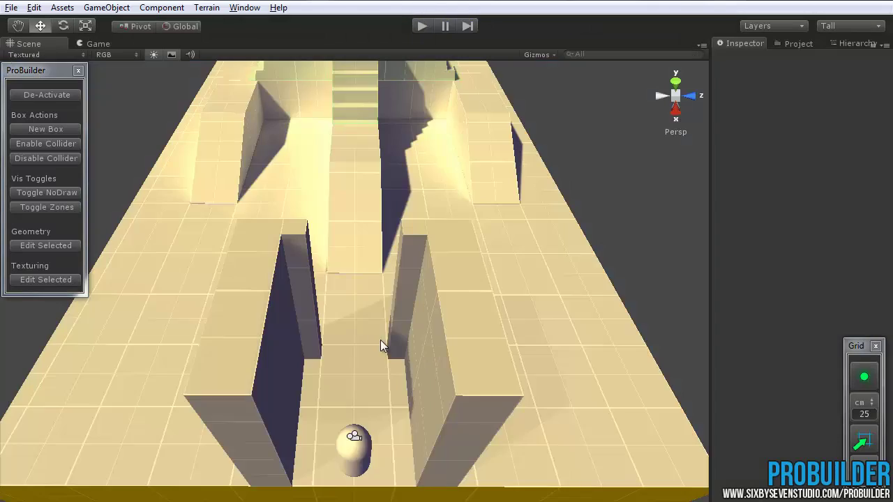
Create a new box and move it beside the first corridor wall's pillar, at X 8, Y 2.5, Z 4.5
alt+drag(384, 329, 317, 388)
alt+drag(370, 367, 152, 131)
click(46, 129)
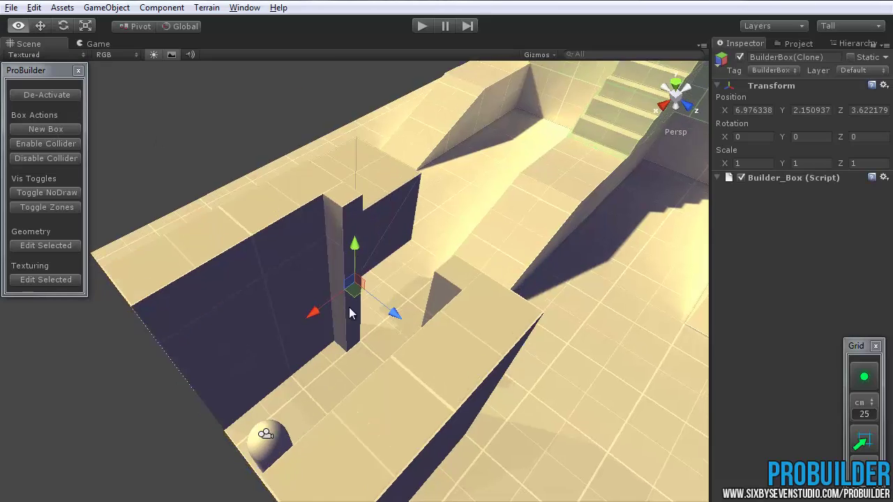
mouse_move(355, 303)
mouse_down()
mouse_move(345, 404)
mouse_move(332, 415)
mouse_move(507, 310)
mouse_up()
drag(379, 333, 353, 339)
Edit the new box's vertices so its inner side slopes from the corridor wall to the pillar's corner
click(59, 249)
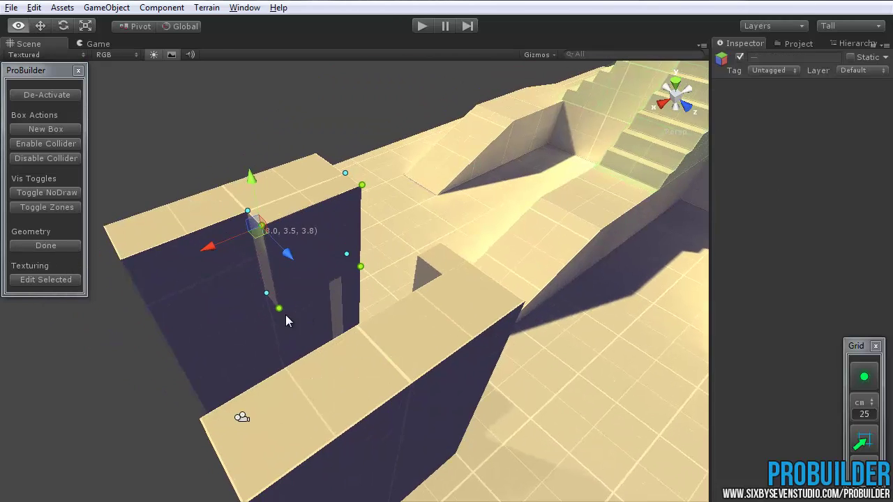
alt+drag(286, 315, 547, 430)
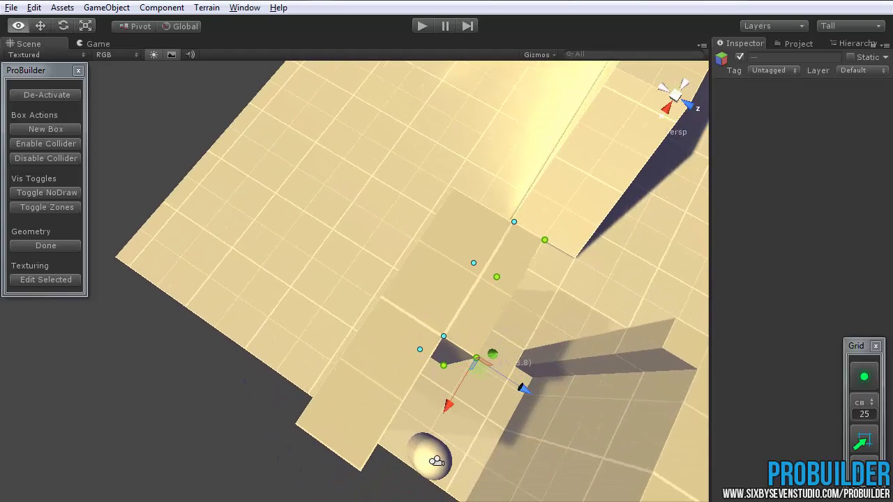
middle_drag(547, 430, 418, 453)
click(398, 430)
click(397, 428)
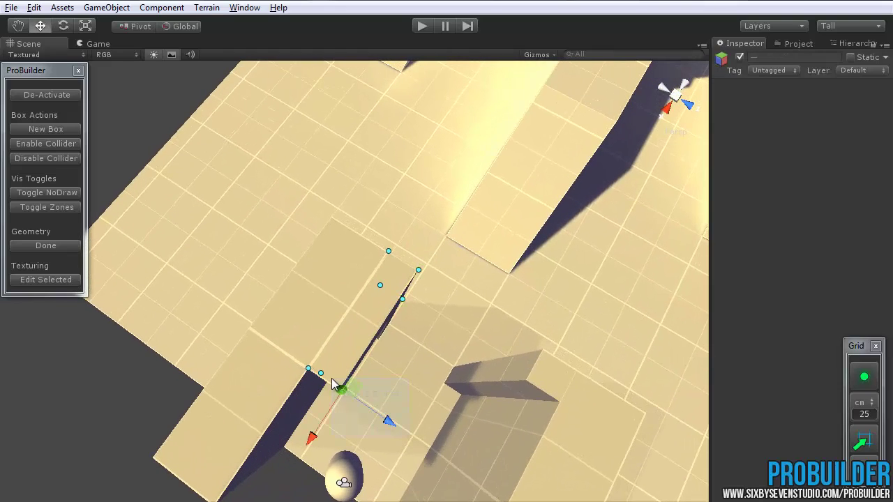
Lower the bottom vertices of the sloped box to the floor
alt+drag(397, 428, 378, 351)
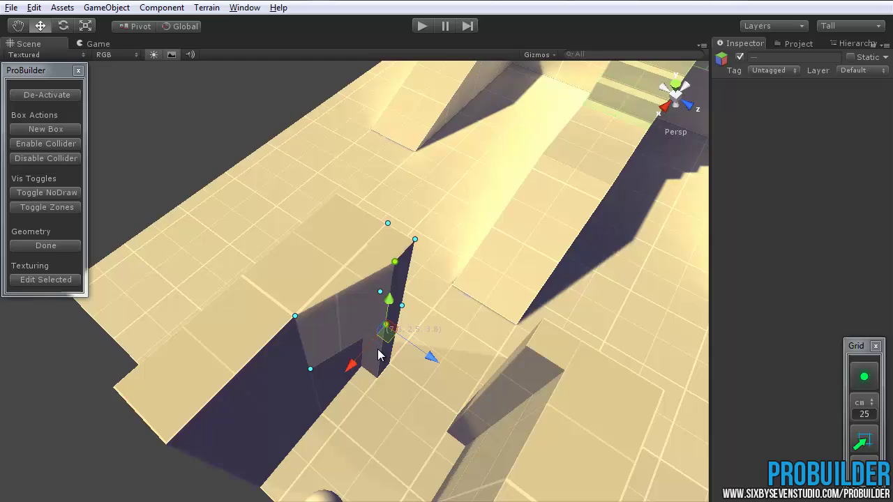
alt+drag(398, 422, 372, 371)
alt+drag(313, 384, 276, 345)
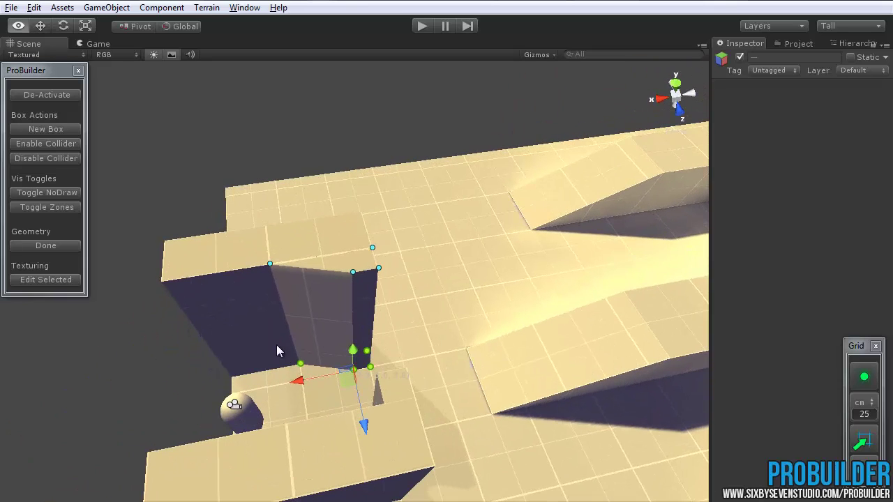
Pull the box's front-end vertices along the wall to X 9 at the corridor entrance and finish geometry editing
drag(208, 207, 321, 413)
middle_drag(323, 401, 372, 393)
alt+drag(373, 393, 359, 397)
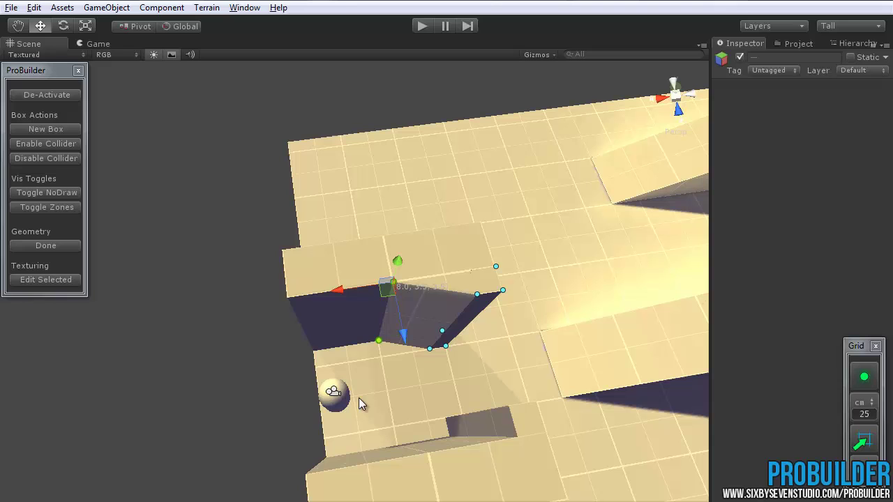
mouse_move(300, 322)
mouse_down()
mouse_move(253, 341)
mouse_move(494, 346)
mouse_move(486, 277)
mouse_move(442, 299)
mouse_move(399, 371)
mouse_move(370, 353)
mouse_up()
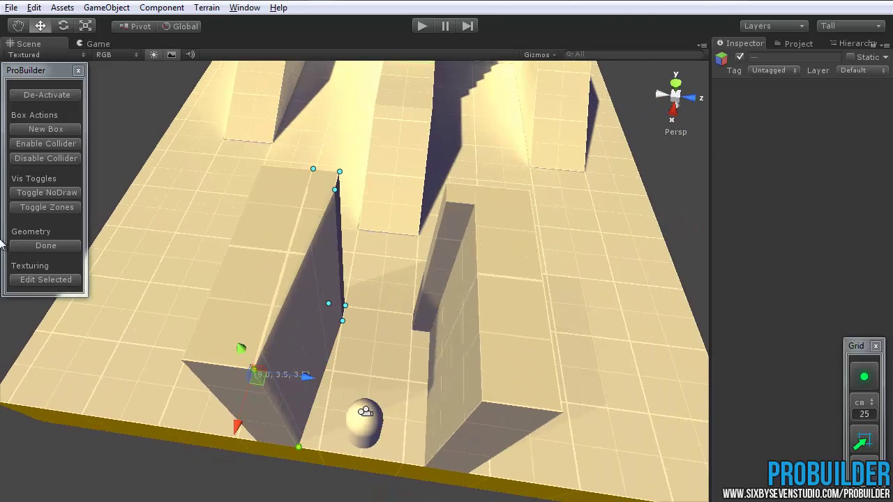
click(60, 244)
Apply the Collider material to all faces of the sloped box beside the corridor wall
alt+drag(331, 310, 296, 279)
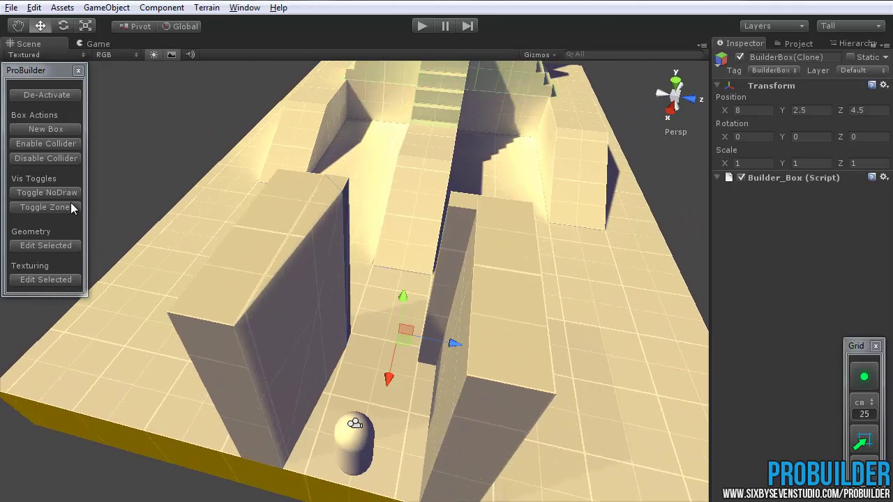
click(56, 279)
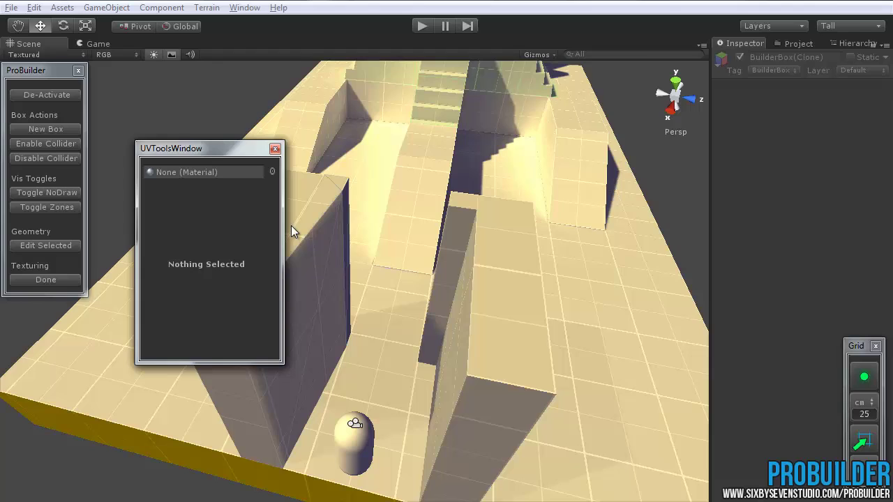
click(420, 281)
key(ctrl+a)
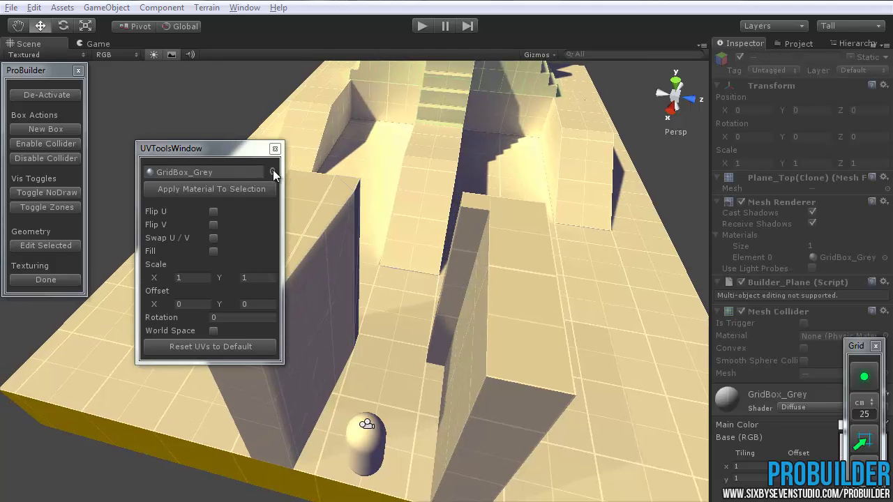
click(272, 172)
double_click(495, 149)
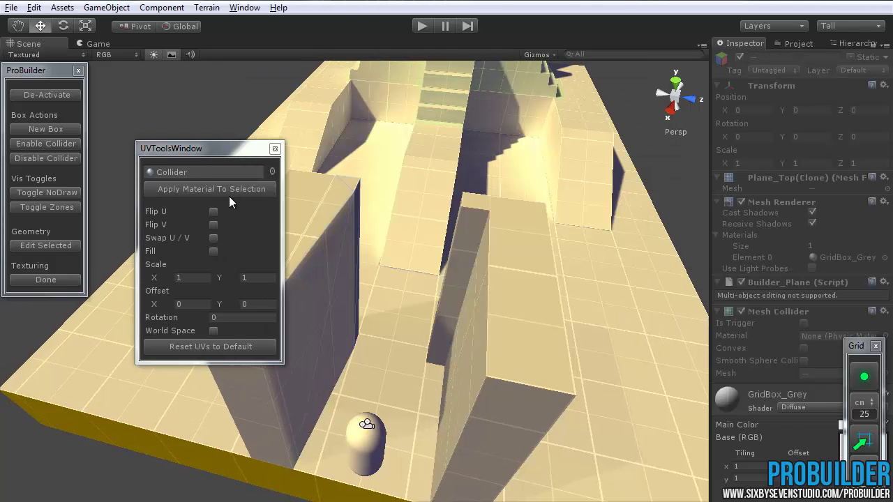
click(228, 196)
click(275, 149)
Enable the collider on the sloped corridor box and toggle the visibility of the zones
alt+drag(275, 157, 323, 230)
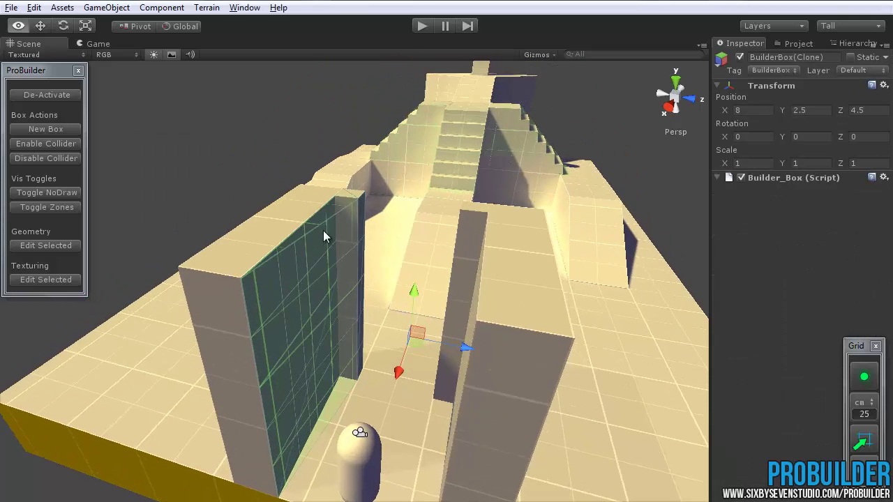
click(236, 149)
alt+drag(244, 251, 74, 140)
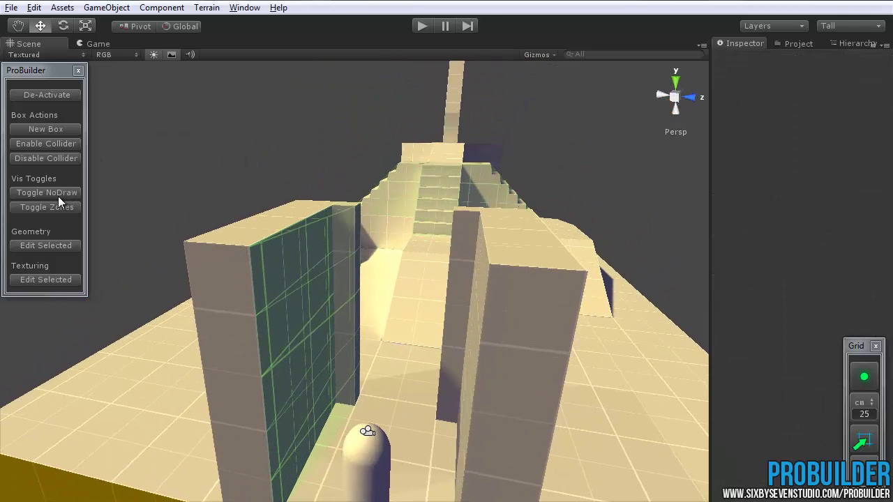
click(305, 275)
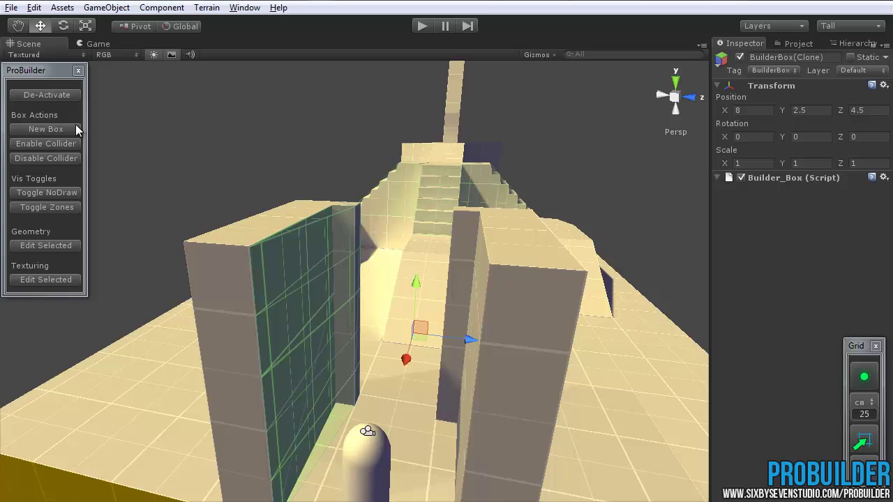
click(42, 145)
alt+drag(355, 264, 279, 262)
click(60, 209)
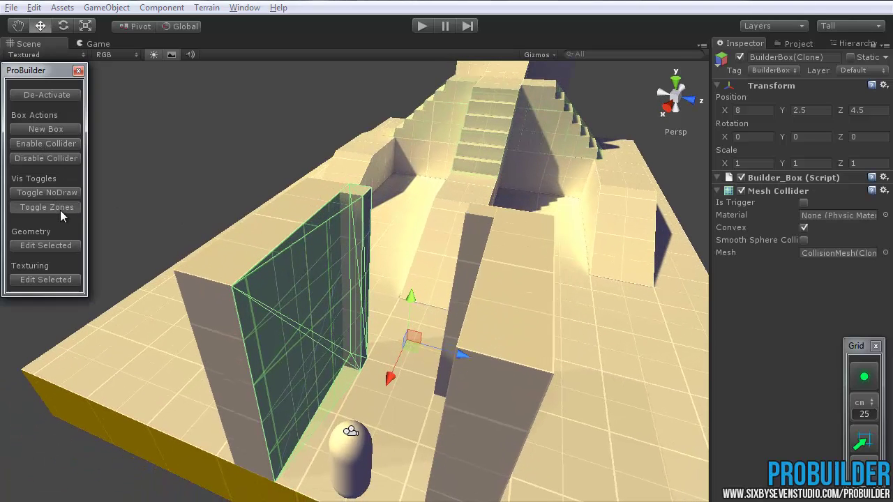
click(188, 137)
Play the scene, walk back and forth along both corridor walls and pillars to compare their collision, and stop the test
click(422, 26)
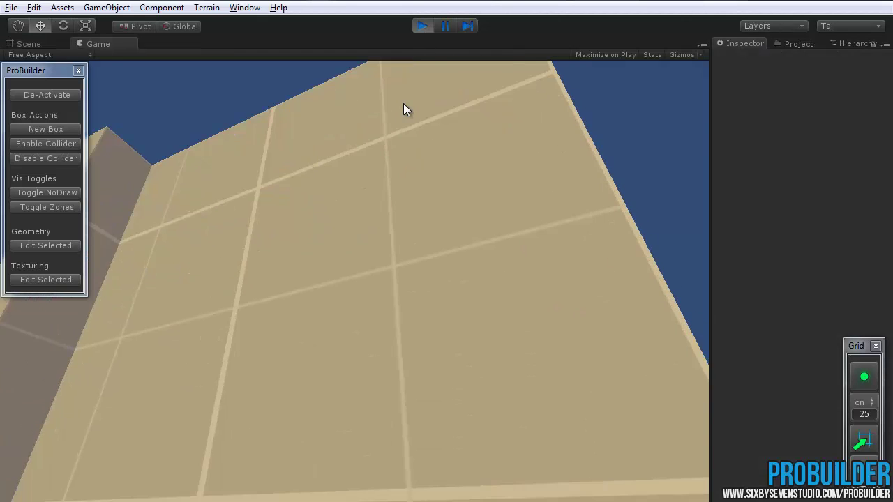
key(w)
key(d)
key(w)
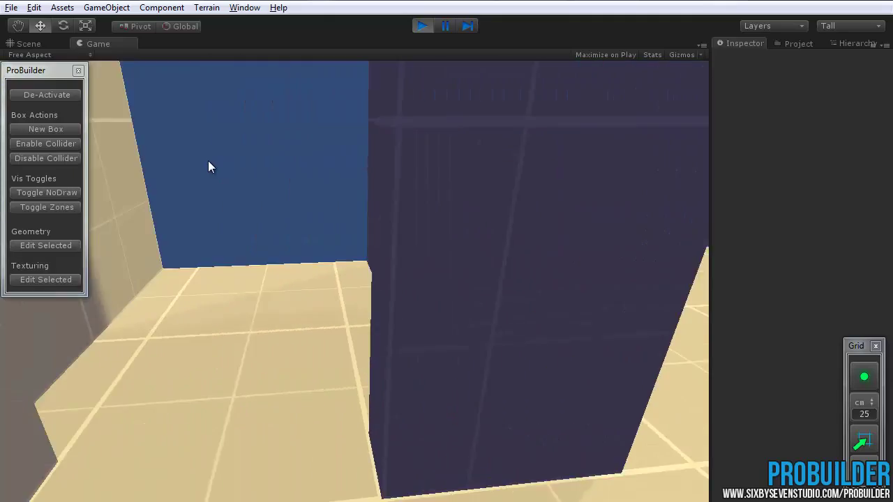
key(w)
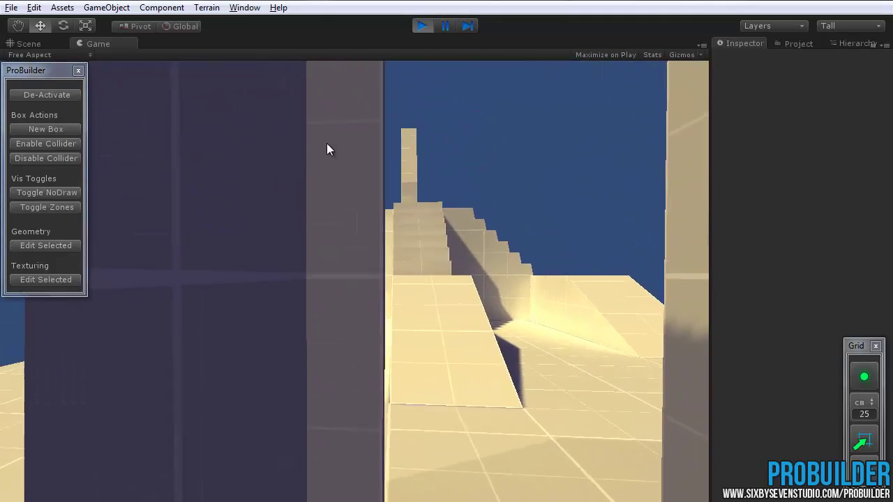
key(w)
key(s)
key(s)
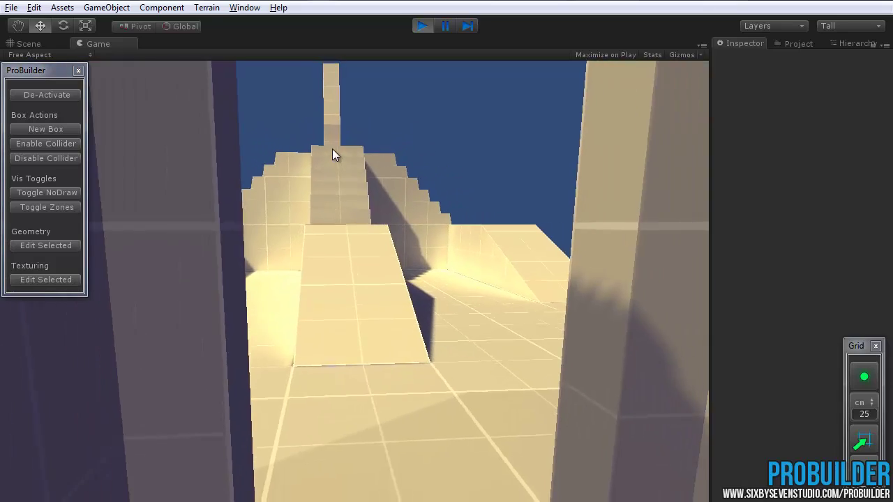
key(w)
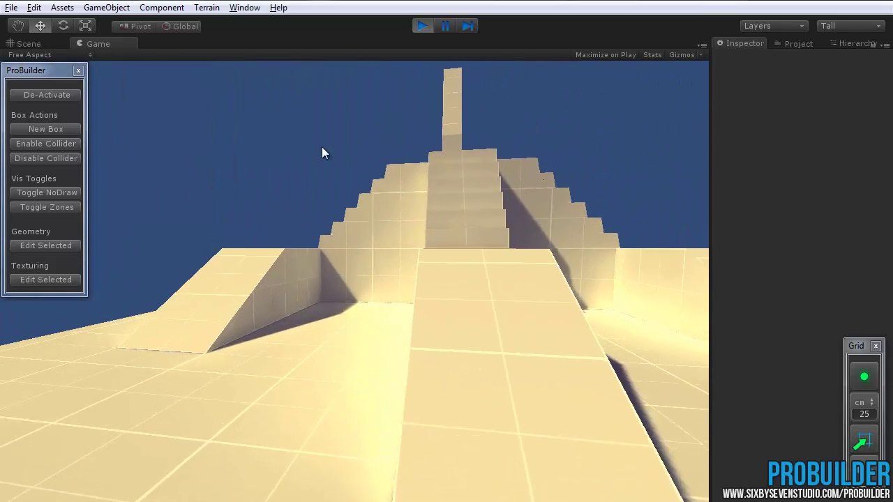
key(s)
key(w)
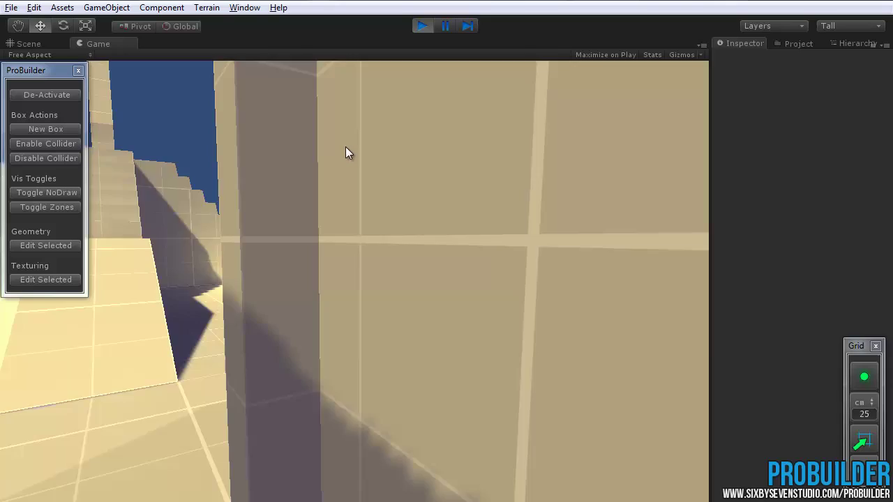
key(s)
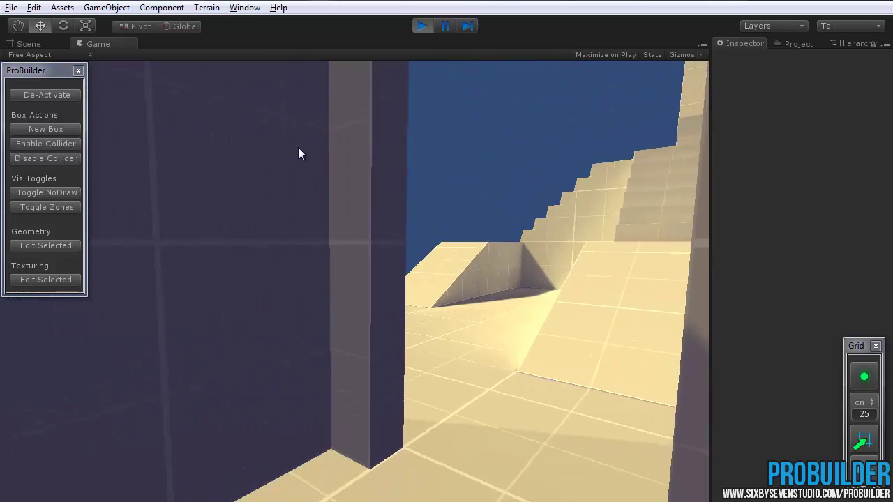
key(w)
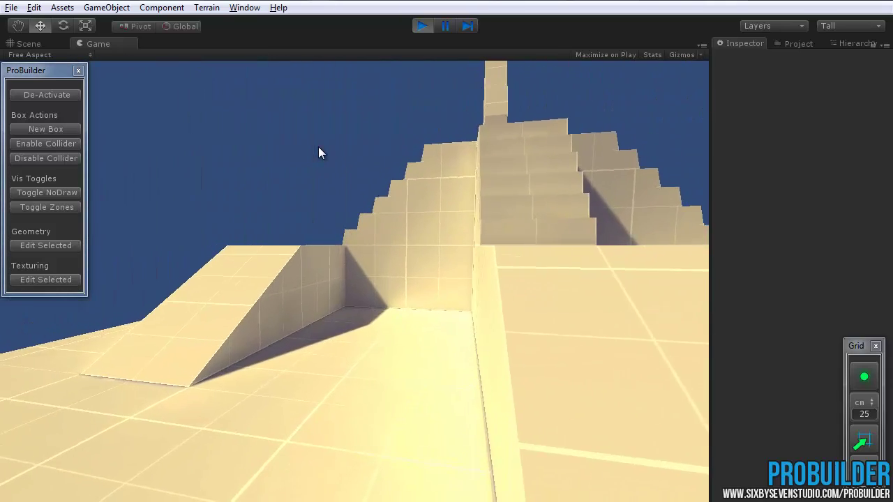
key(s)
key(w)
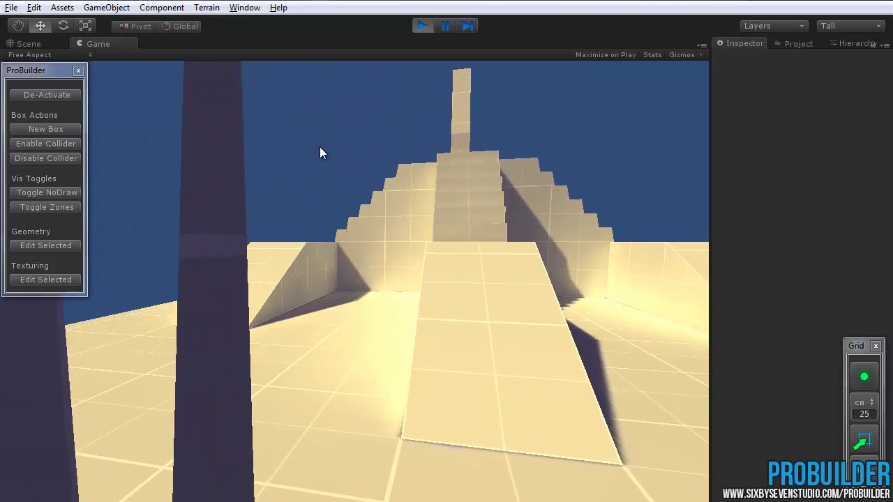
key(s)
key(w)
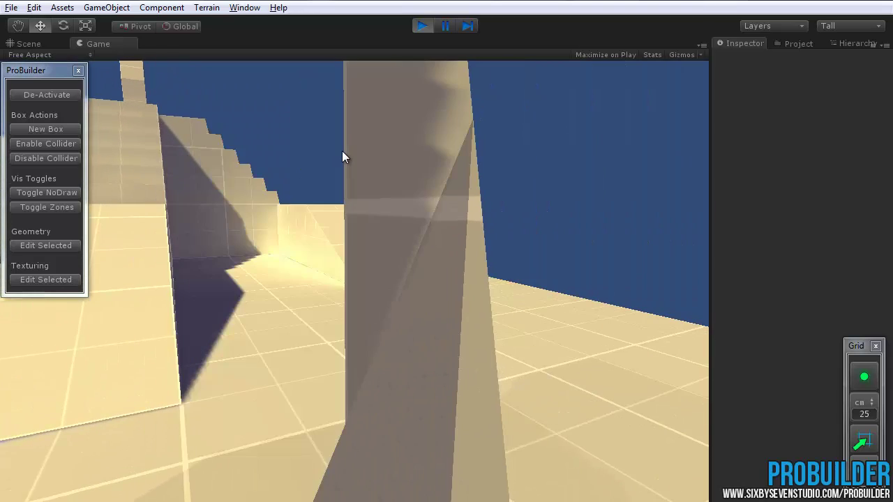
key(s)
click(424, 27)
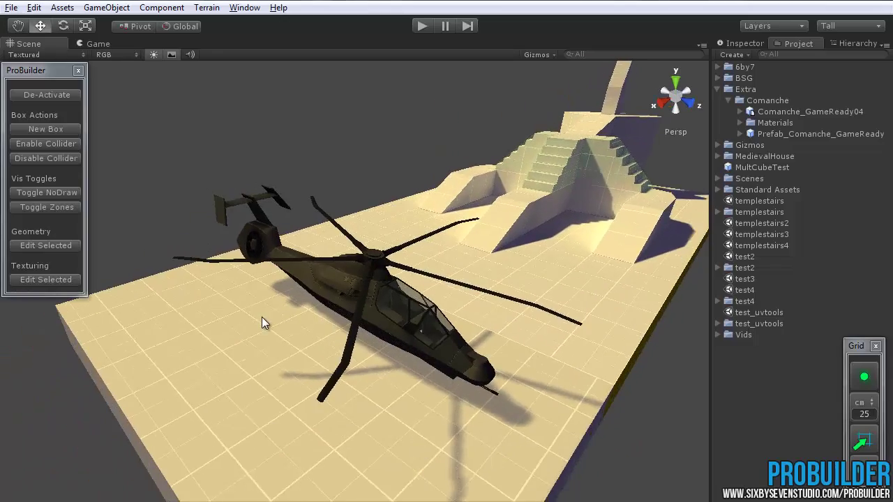
Create a new box and position it around the rear half of the helicopter
alt+drag(262, 317, 266, 295)
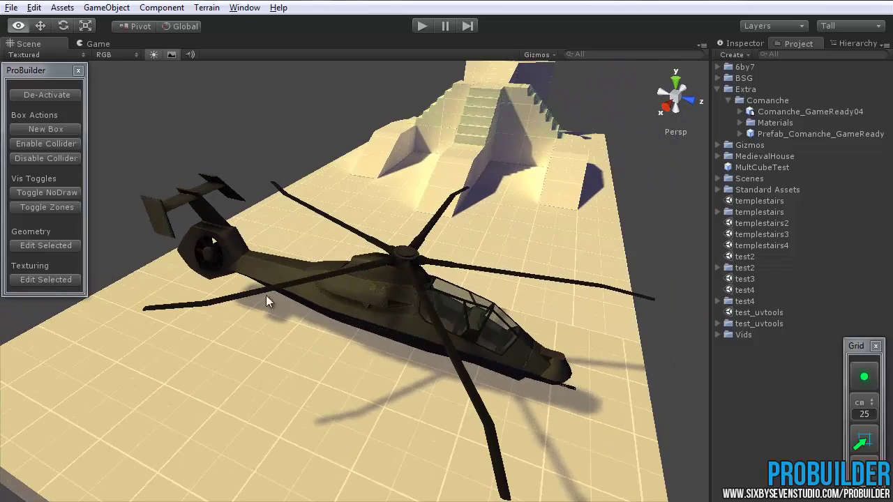
click(64, 131)
alt+drag(138, 252, 396, 349)
alt+drag(331, 384, 427, 260)
alt+drag(518, 301, 412, 251)
Edit the rear box's vertices to fit the helicopter's body and tail, and finish geometry editing
click(56, 244)
alt+drag(272, 238, 330, 276)
drag(353, 212, 301, 340)
alt+drag(315, 312, 283, 342)
drag(378, 271, 403, 390)
drag(297, 330, 298, 331)
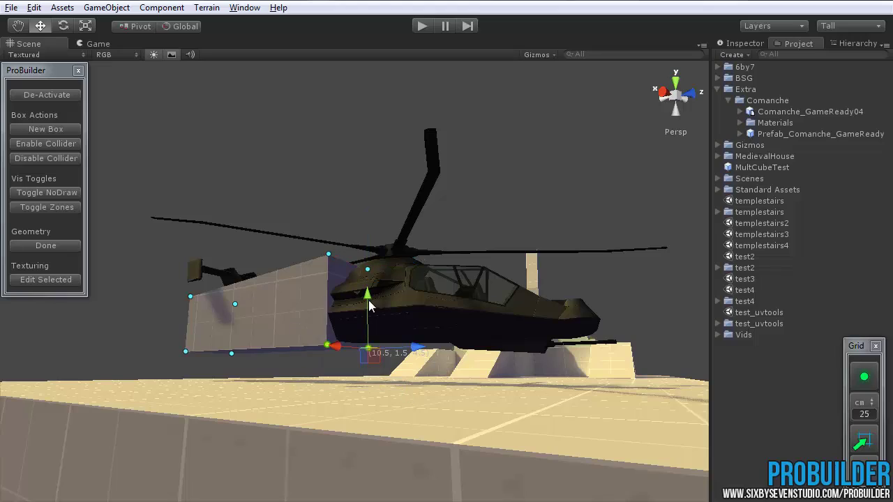
alt+drag(373, 304, 364, 312)
alt+drag(279, 319, 79, 237)
click(79, 240)
Place a second box over the cockpit and slope its top from Y 2.8 at the rear down toward the nose
alt+drag(165, 315, 293, 265)
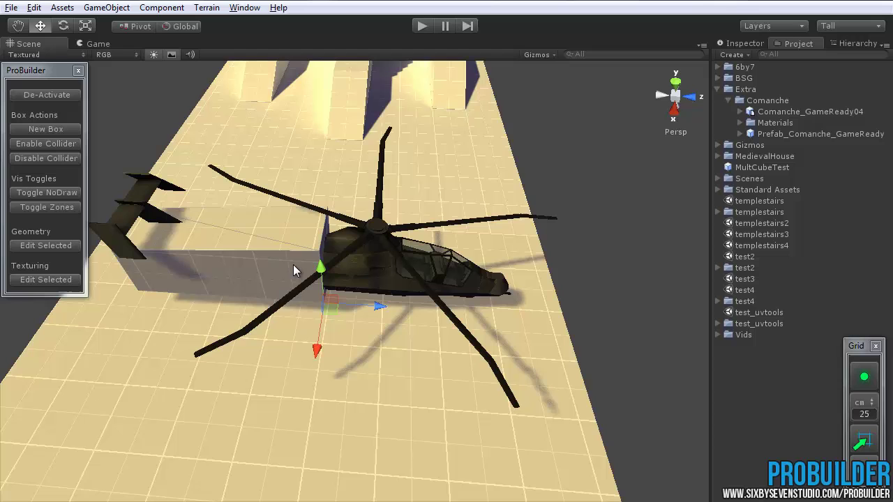
drag(373, 307, 419, 293)
click(42, 246)
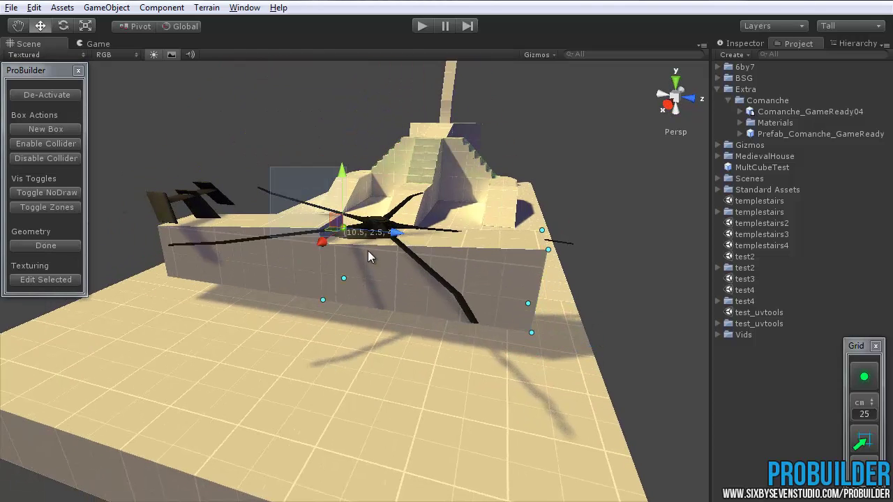
alt+drag(368, 274, 342, 172)
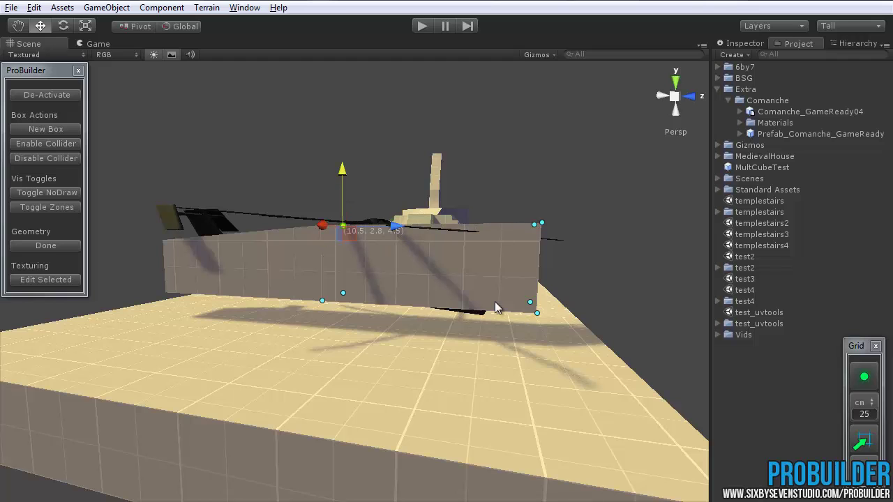
drag(592, 209, 537, 241)
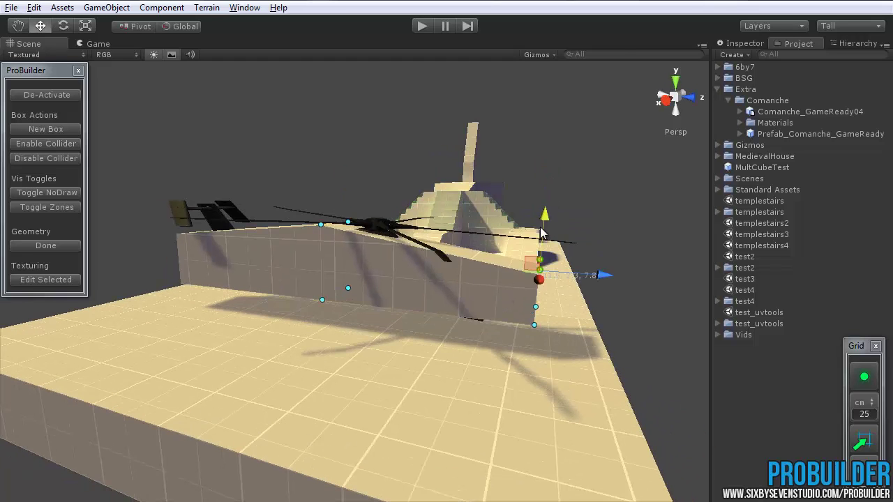
Adjust the front box's end vertices to fit the helicopter's nose, with the bottom ones at Y 1.3, and finish geometry editing
alt+drag(543, 354, 293, 375)
drag(503, 327, 396, 431)
alt+drag(387, 388, 520, 332)
drag(581, 325, 513, 287)
drag(471, 216, 577, 348)
mouse_move(522, 287)
mouse_down()
mouse_move(474, 284)
mouse_move(511, 290)
mouse_up()
drag(580, 338, 515, 298)
drag(535, 255, 535, 259)
alt+drag(635, 302, 332, 274)
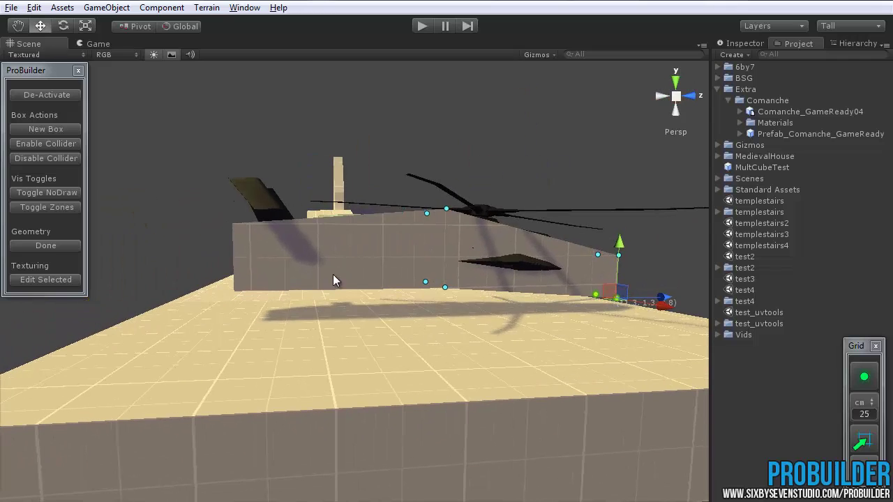
click(43, 244)
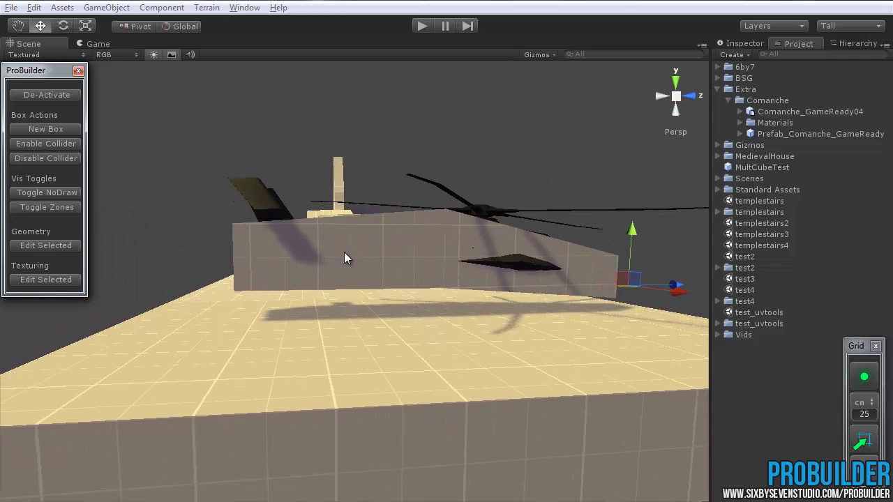
Apply the Collider material to all faces of both helicopter boxes
click(56, 279)
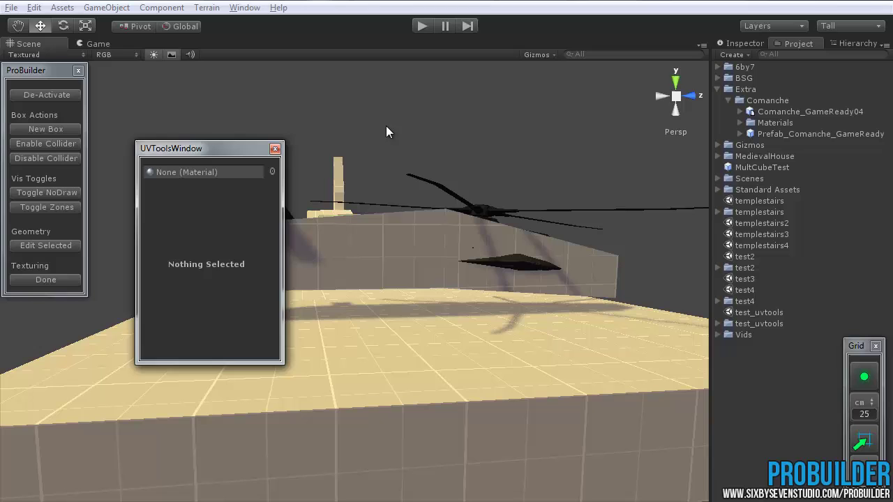
click(386, 126)
click(272, 173)
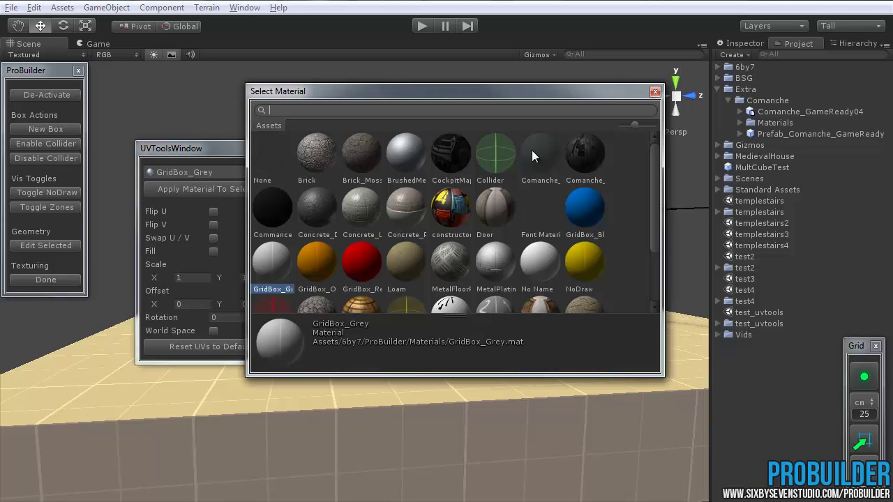
double_click(491, 147)
click(222, 188)
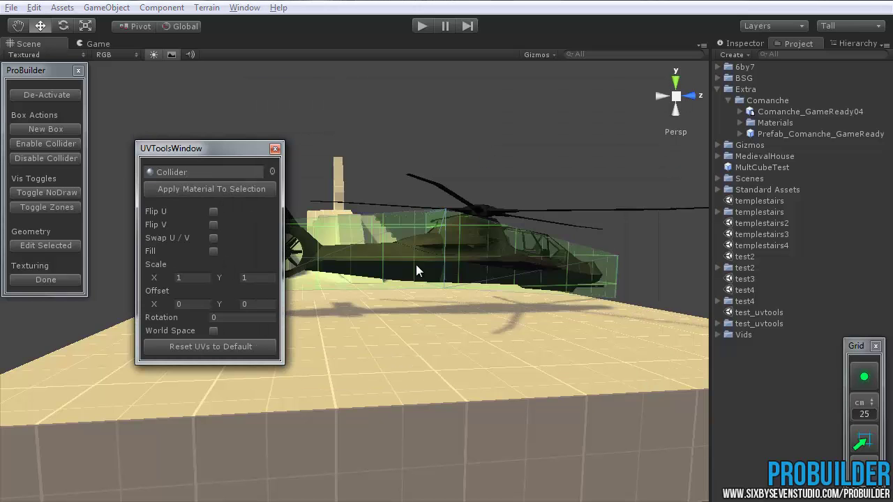
alt+drag(416, 265, 412, 311)
click(275, 149)
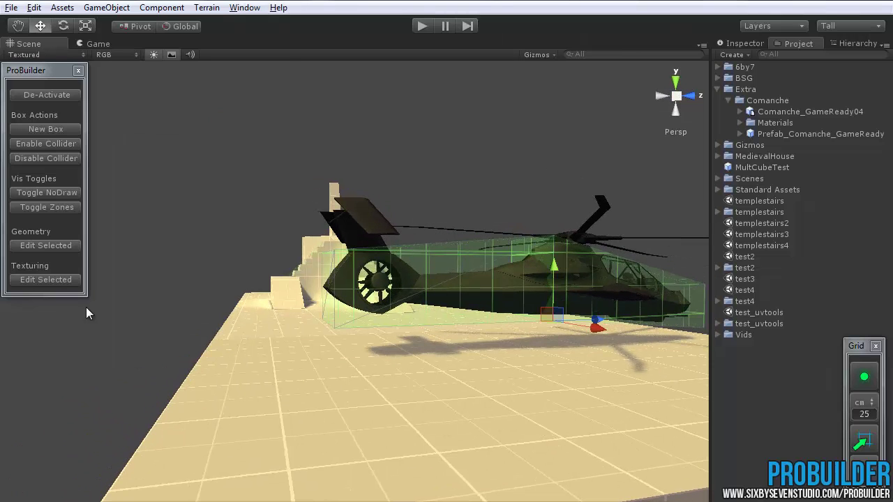
Edit the tail-end vertices of the rear helicopter box and finish geometry editing
click(49, 280)
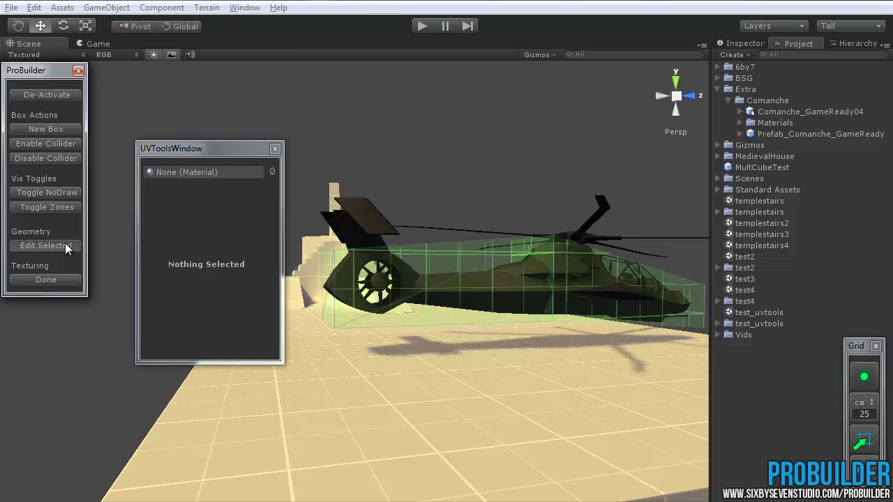
click(63, 246)
drag(312, 298, 304, 326)
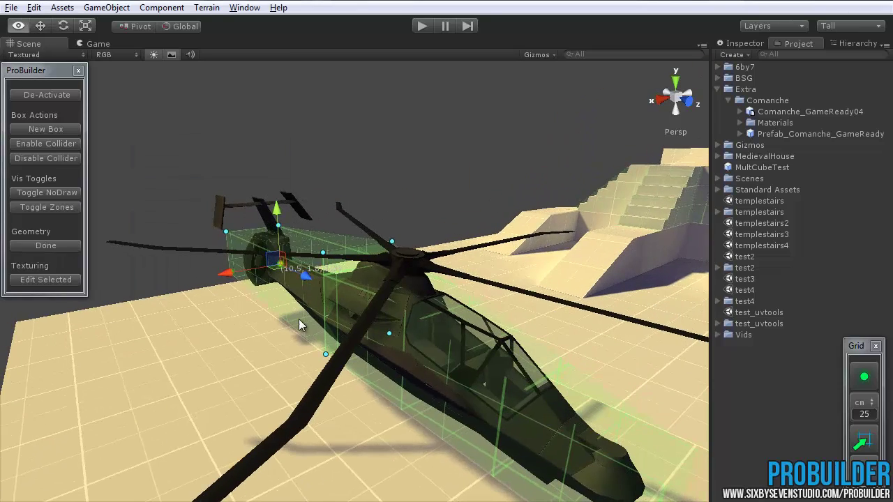
click(60, 246)
Duplicate the rear collider box around the helicopter's tail
alt+drag(168, 298, 353, 304)
scroll(338, 307, up, 3)
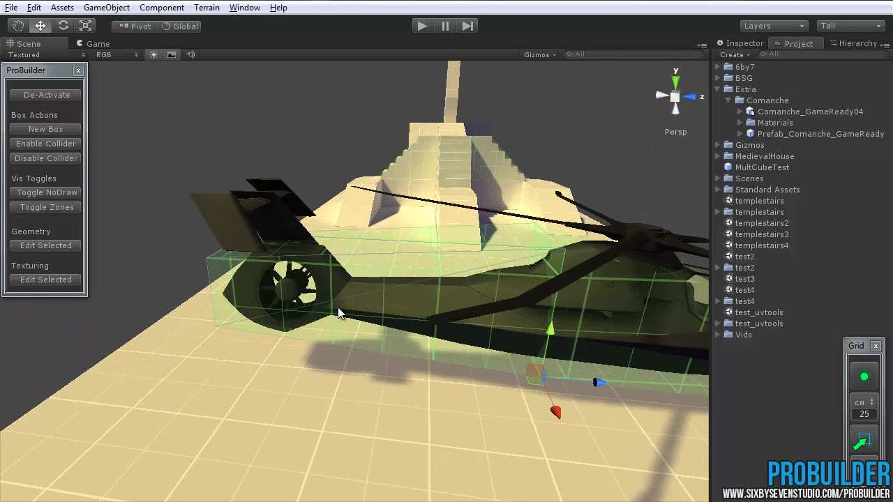
key(ctrl+d)
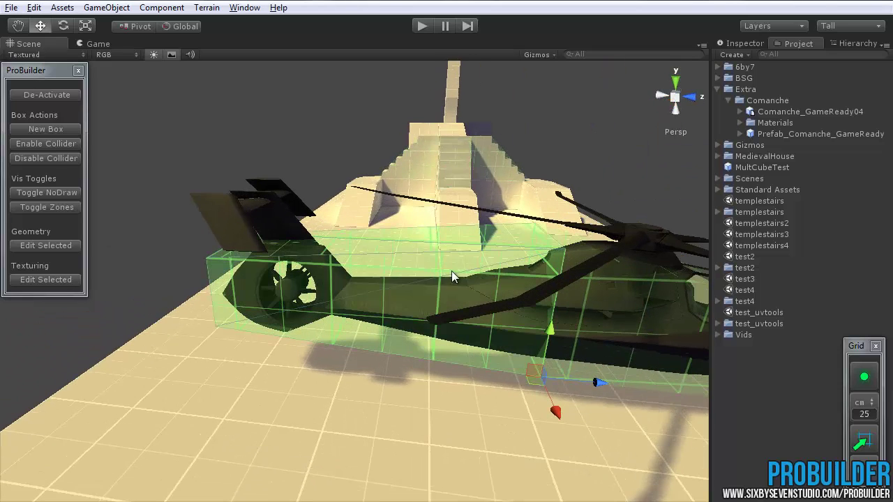
Raise the duplicated box over the helicopter's tail fins and pull its front-end vertices back, the bottom ones to Z 2.5 and the top ones to Z 1.8
drag(553, 329, 561, 265)
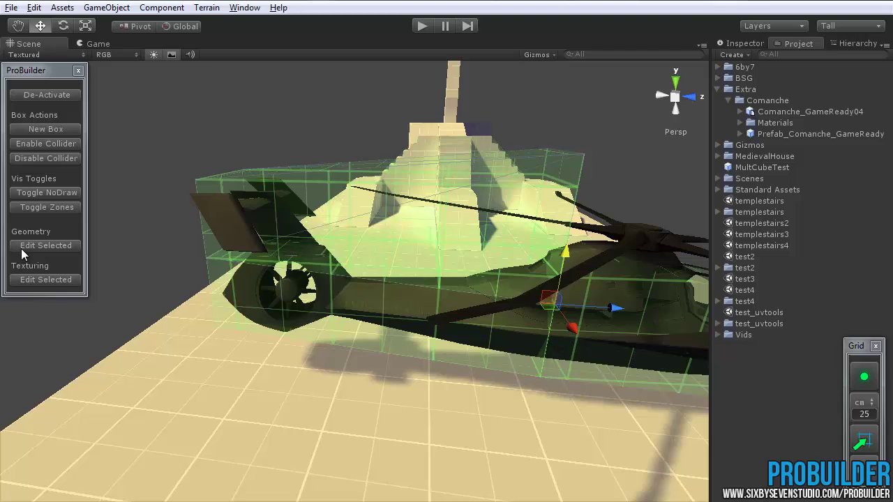
click(62, 244)
alt+drag(440, 300, 460, 238)
drag(436, 179, 673, 303)
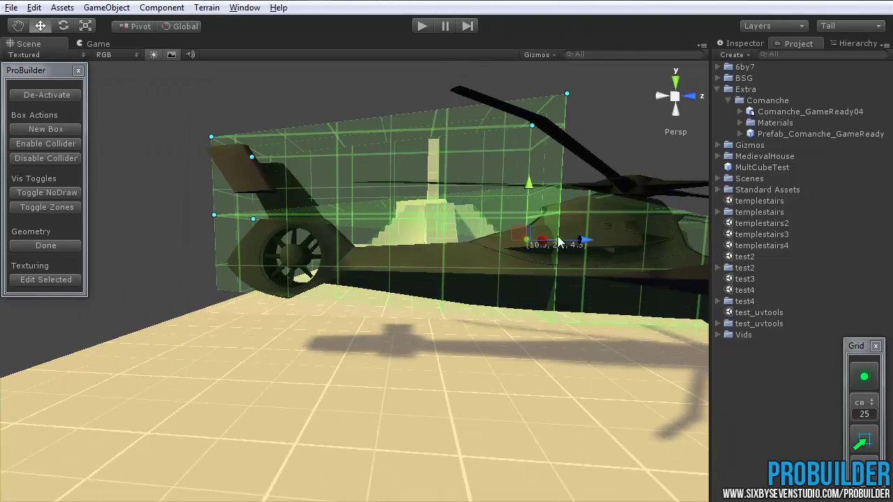
drag(519, 232, 337, 213)
alt+drag(447, 203, 448, 238)
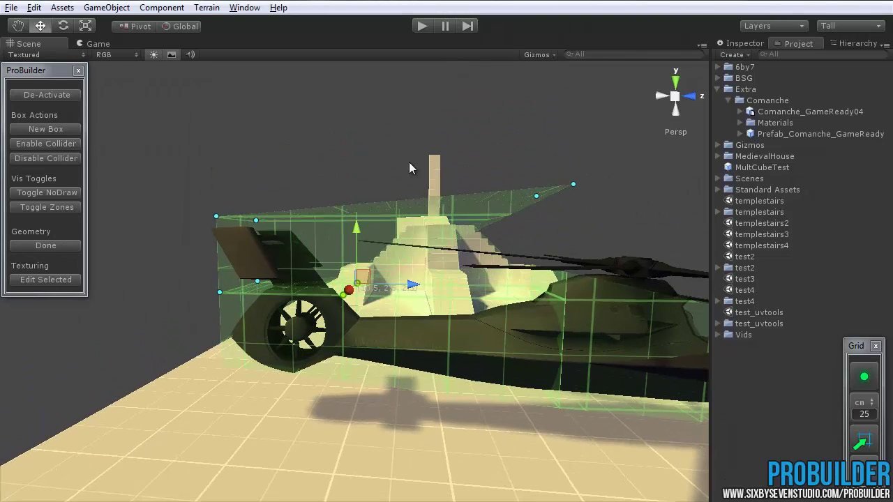
drag(440, 170, 667, 285)
drag(534, 198, 286, 221)
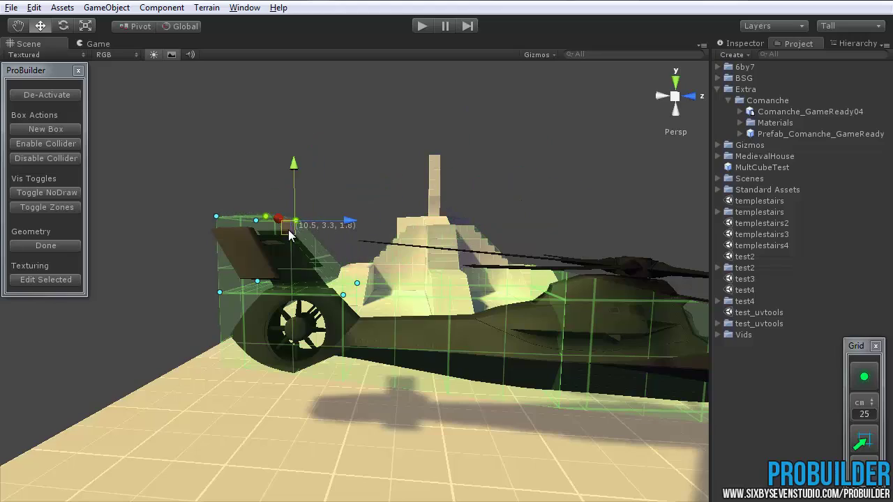
Move the bottom and top vertices on the positive X side of the tail-fin box outward to enclose that fin
alt+drag(354, 232, 219, 235)
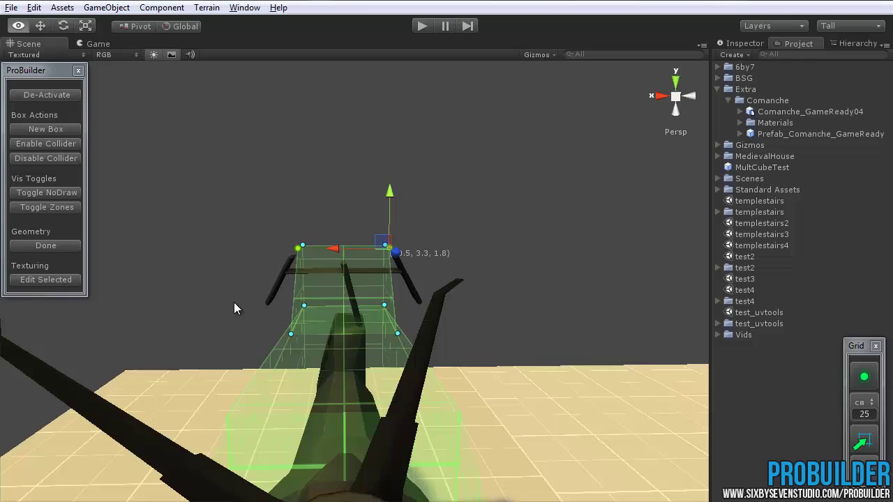
alt+drag(233, 302, 204, 237)
drag(228, 298, 325, 357)
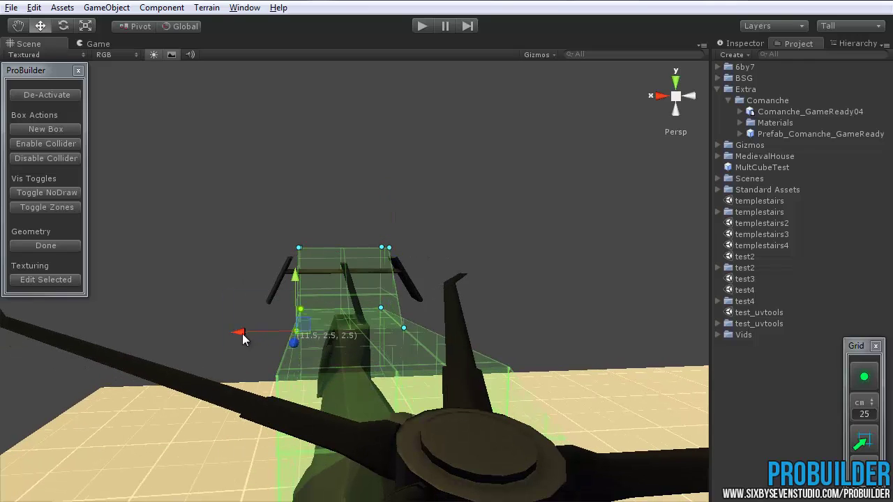
drag(239, 333, 193, 347)
drag(229, 187, 342, 277)
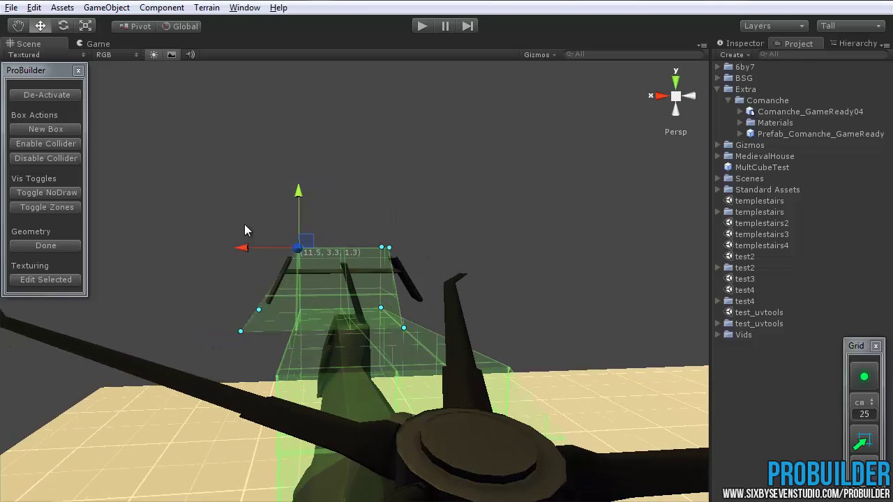
drag(239, 252, 219, 252)
Widen the opposite side of the tail-fin box, with its top vertices at X 10.3, and finish geometry editing
alt+drag(440, 284, 422, 251)
drag(444, 220, 349, 282)
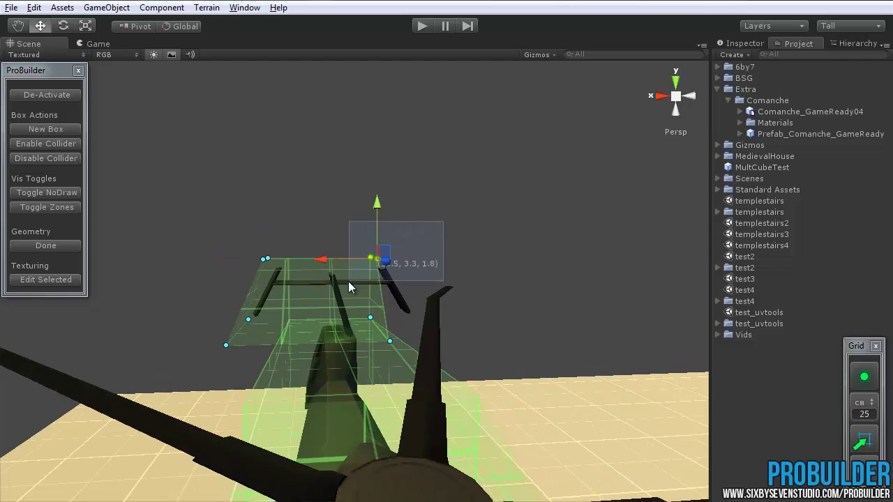
alt+drag(469, 367, 424, 370)
drag(332, 260, 354, 261)
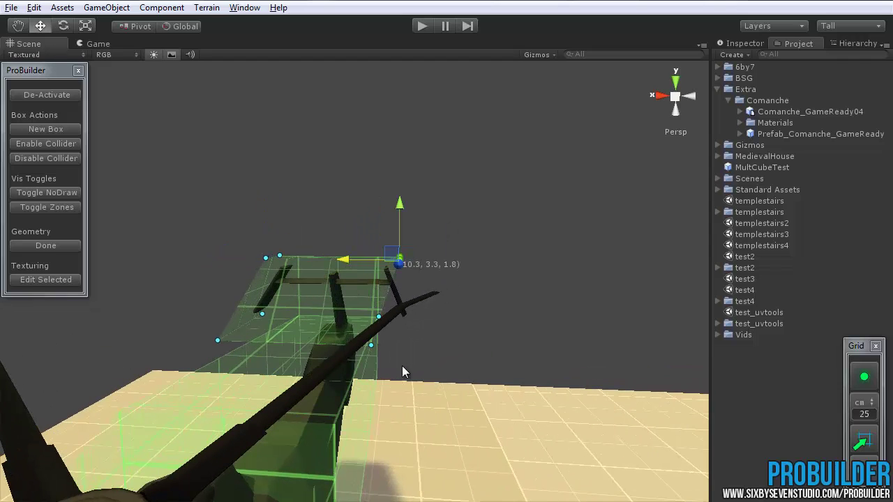
drag(445, 382, 649, 315)
scroll(531, 340, down, 5)
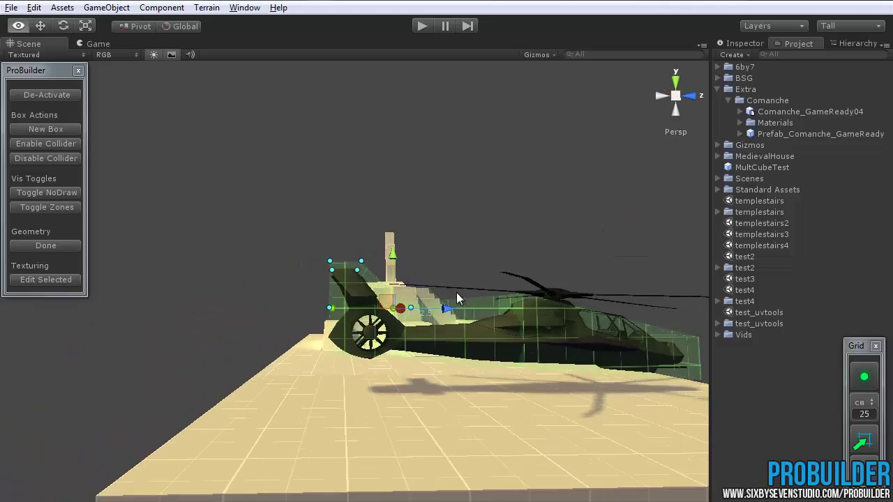
alt+drag(456, 293, 498, 373)
click(46, 246)
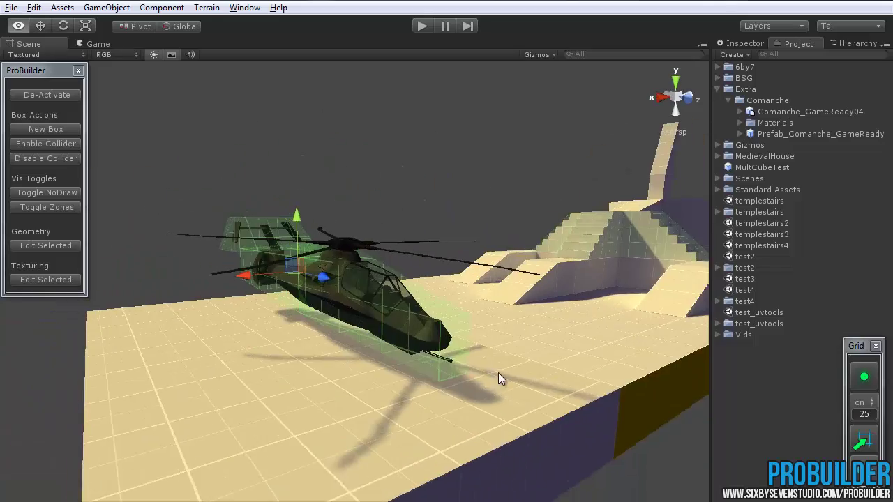
Enable the colliders on the rear, tail-fin and front boxes around the helicopter
scroll(455, 350, up, 3)
alt+drag(455, 345, 535, 273)
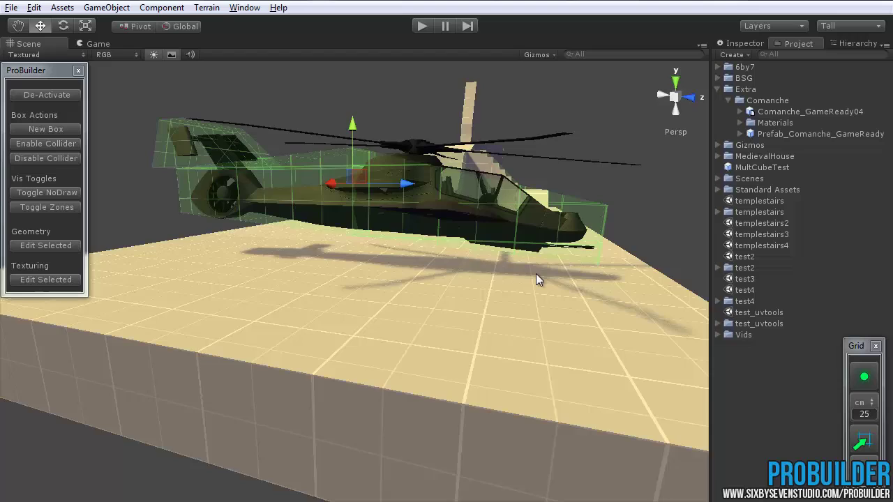
key(w)
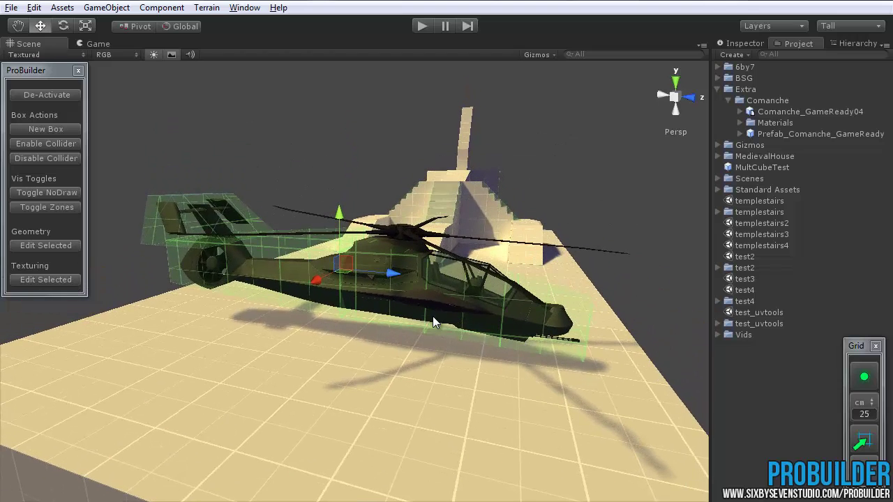
alt+drag(410, 318, 239, 316)
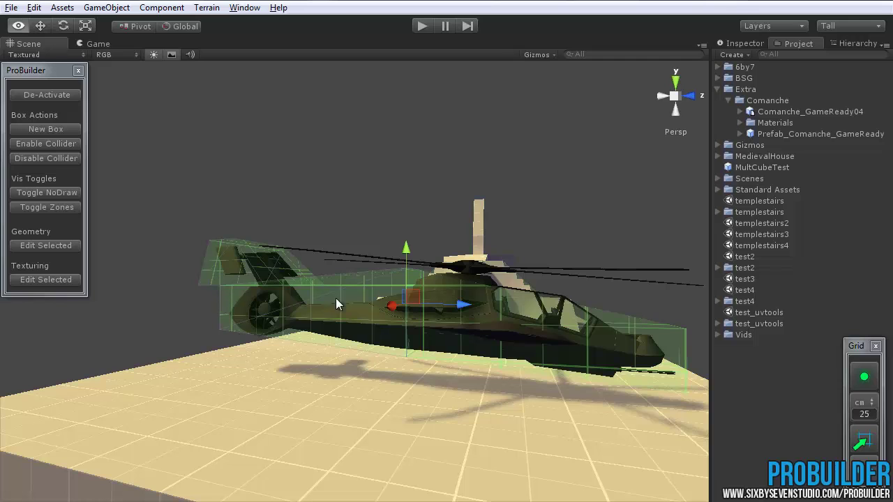
alt+drag(335, 298, 96, 222)
click(50, 143)
alt+drag(466, 372, 483, 366)
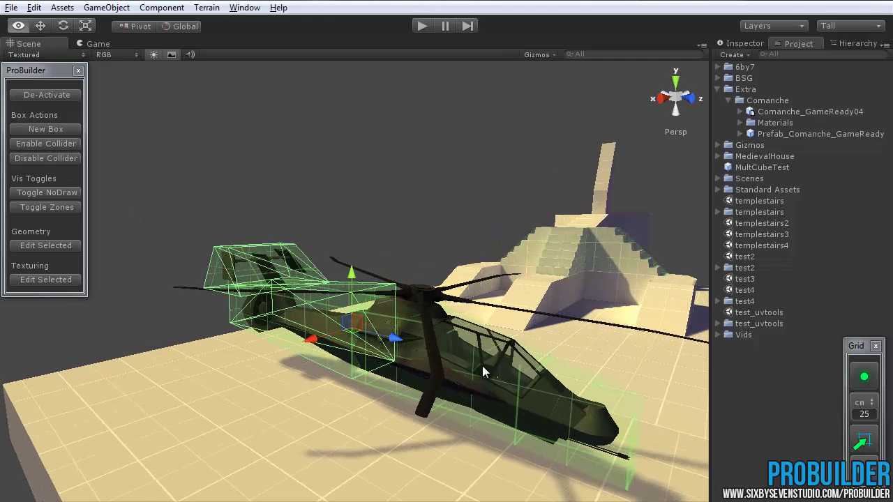
click(590, 474)
click(56, 144)
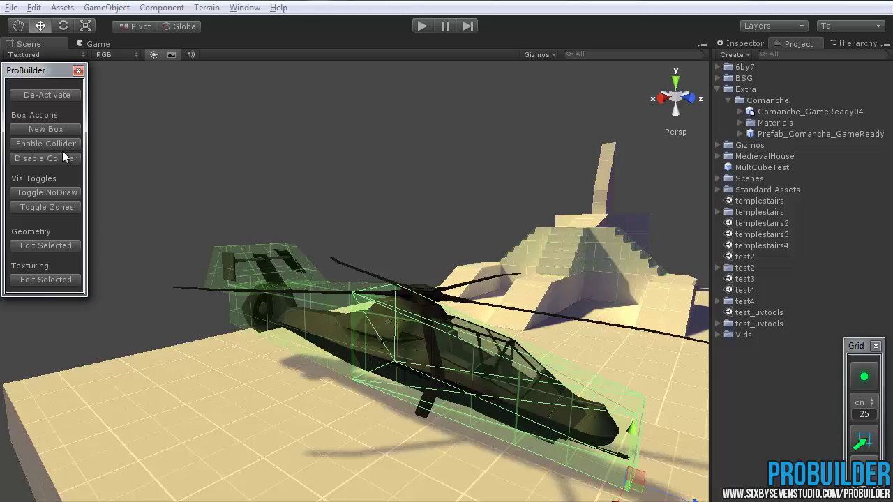
alt+drag(227, 334, 258, 338)
click(213, 277)
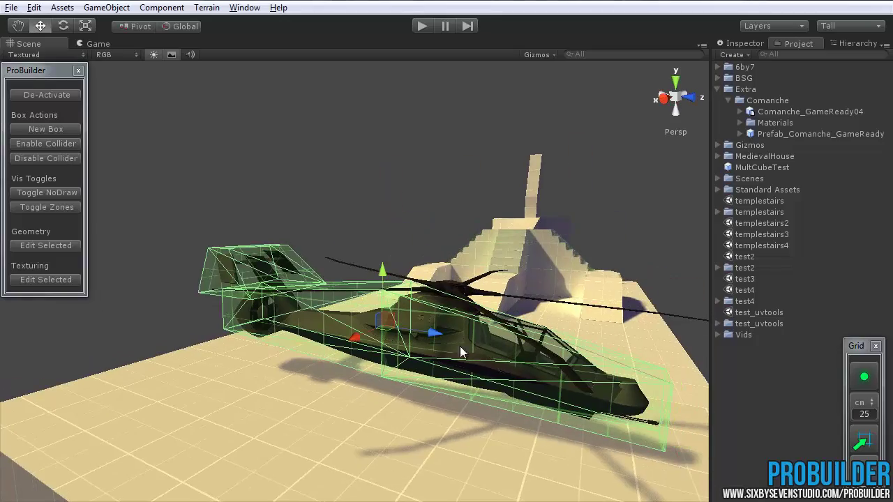
alt+drag(460, 346, 404, 390)
middle_drag(345, 359, 423, 360)
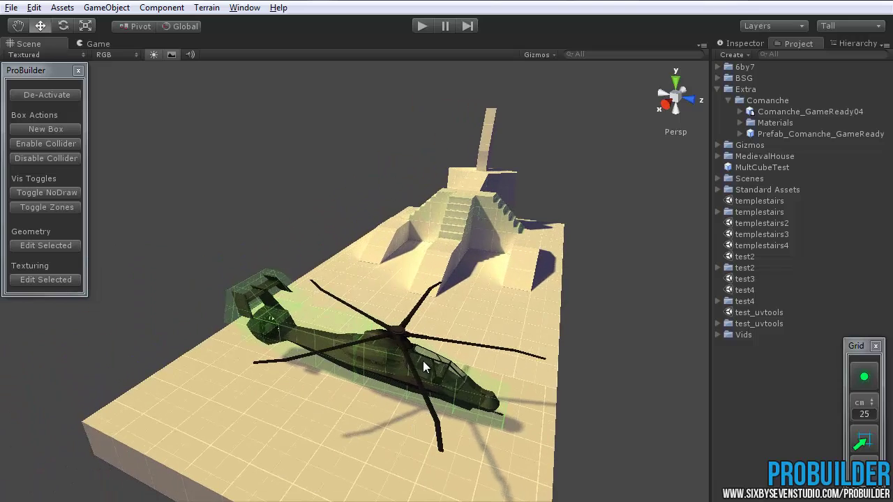
alt+drag(423, 360, 443, 404)
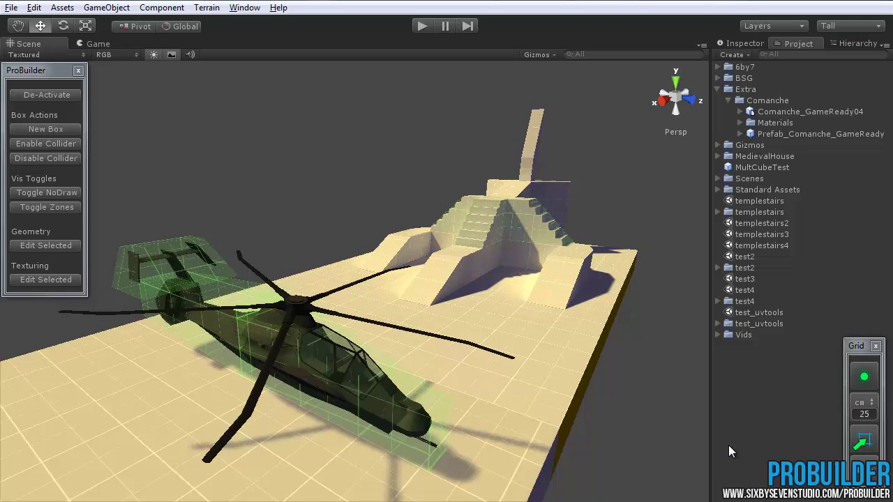